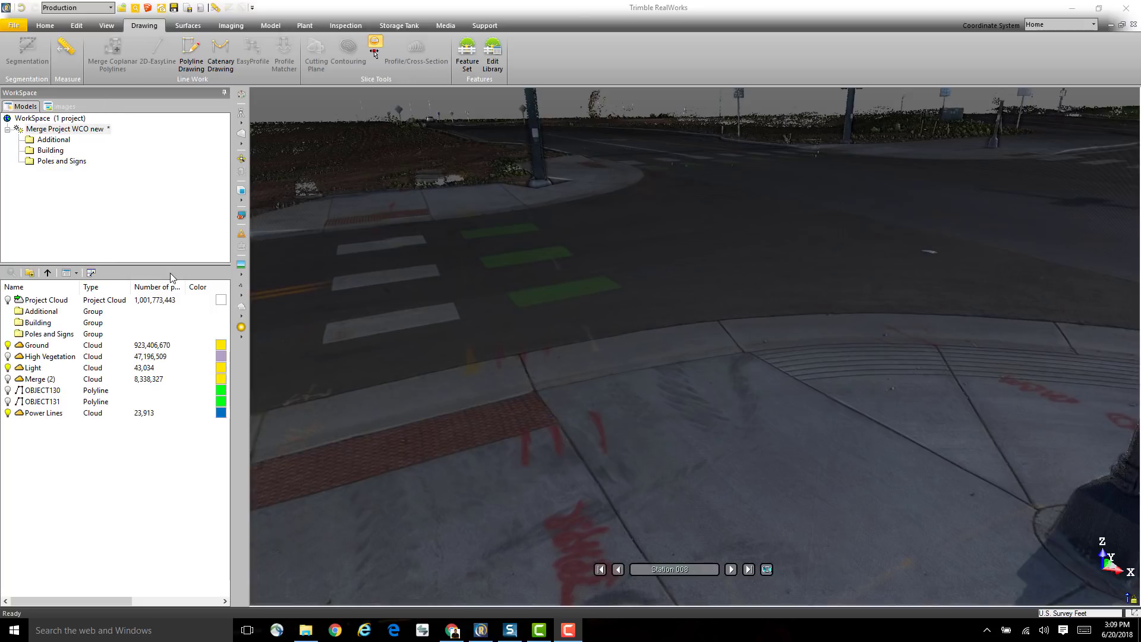
Undock and re-dock the WorkSpace window, and arrange its object list side by side with the project tree
left_click(130, 94)
left_click_drag(329, 141, 18, 351)
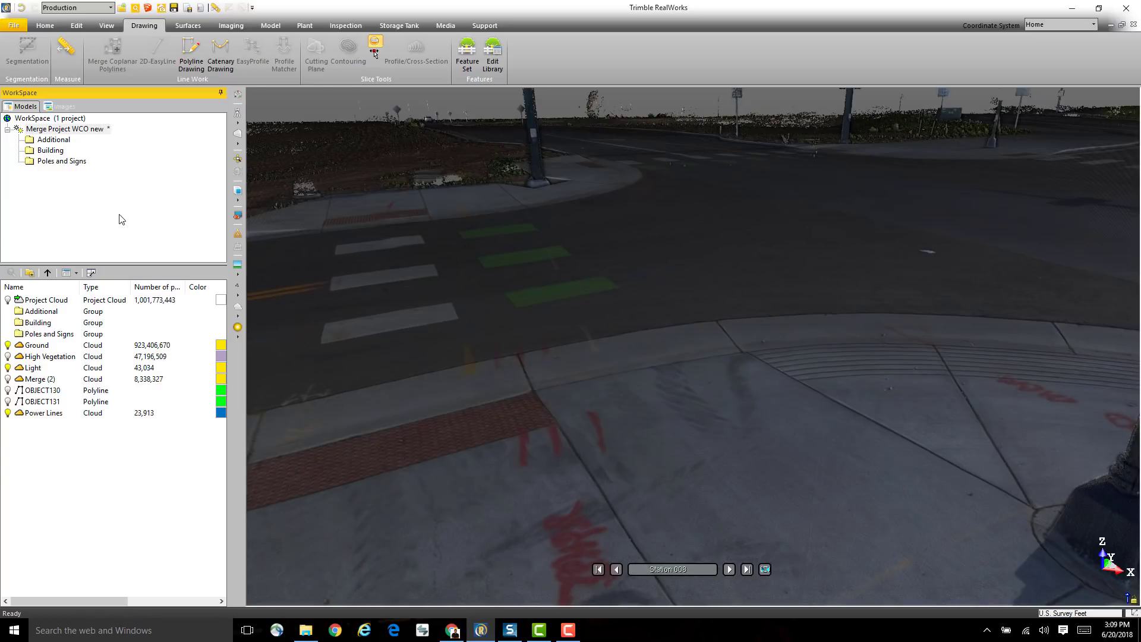
left_click(92, 273)
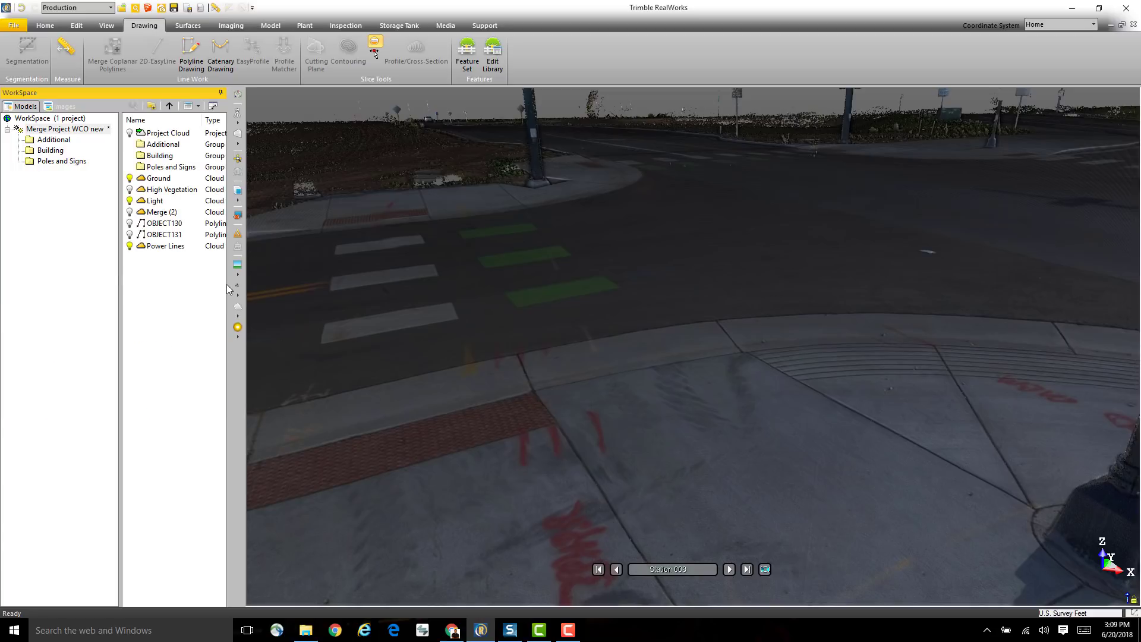
Move the Light cloud into the Building group and stack the object list below the project tree
mouse_move(159, 205)
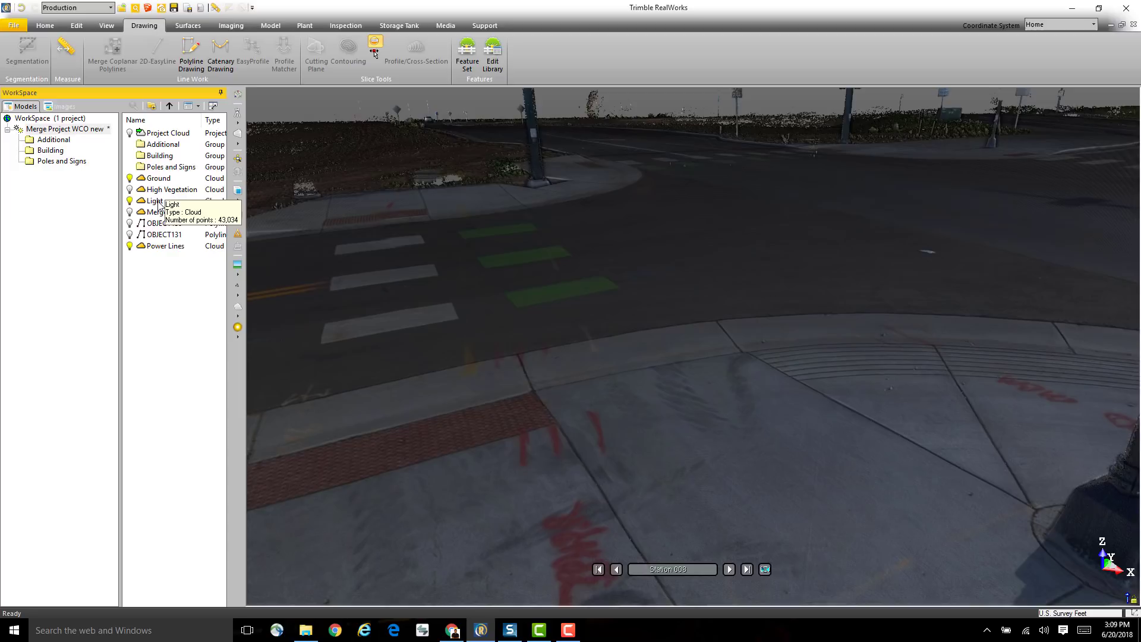
left_click_drag(160, 205, 52, 153)
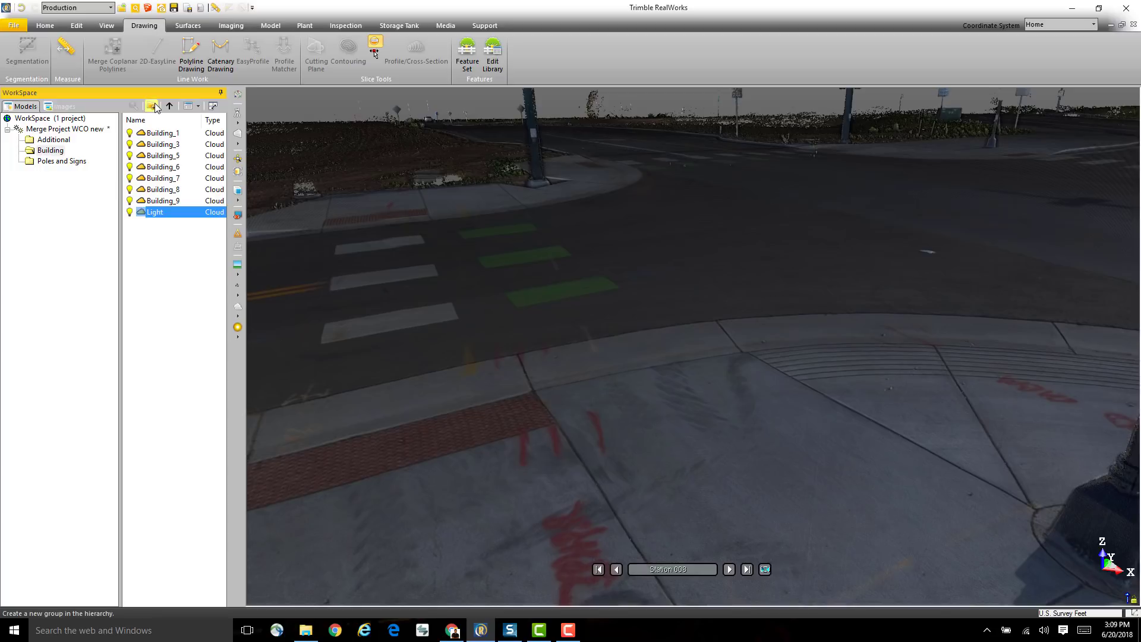
left_click(213, 106)
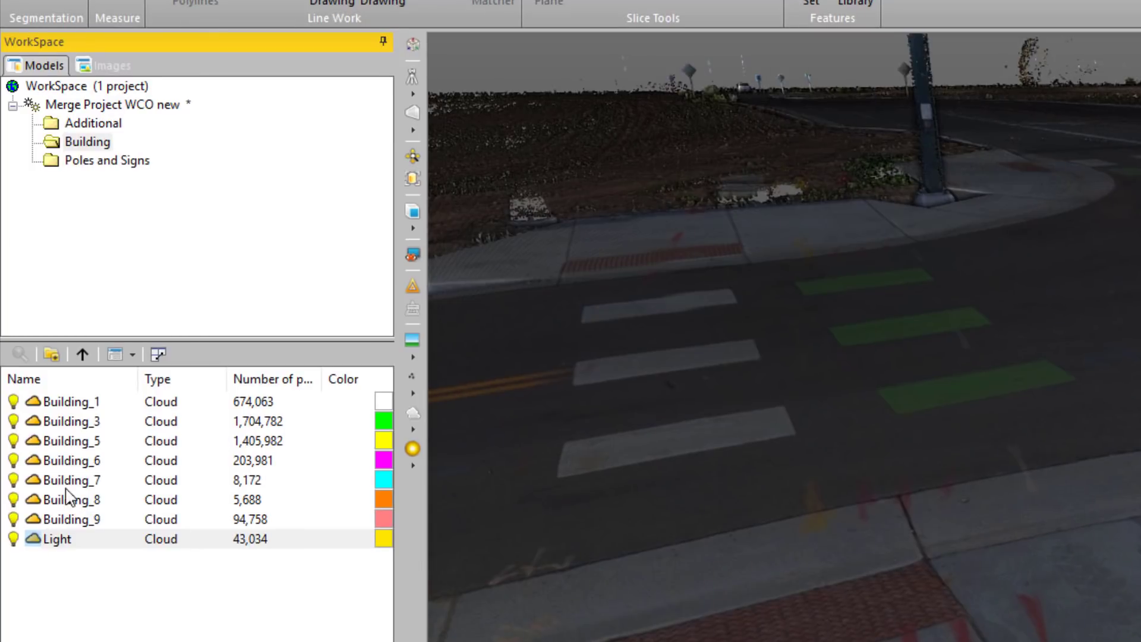
Return to the project level, view the contents of the Building group, and go back up one level
left_click(82, 354)
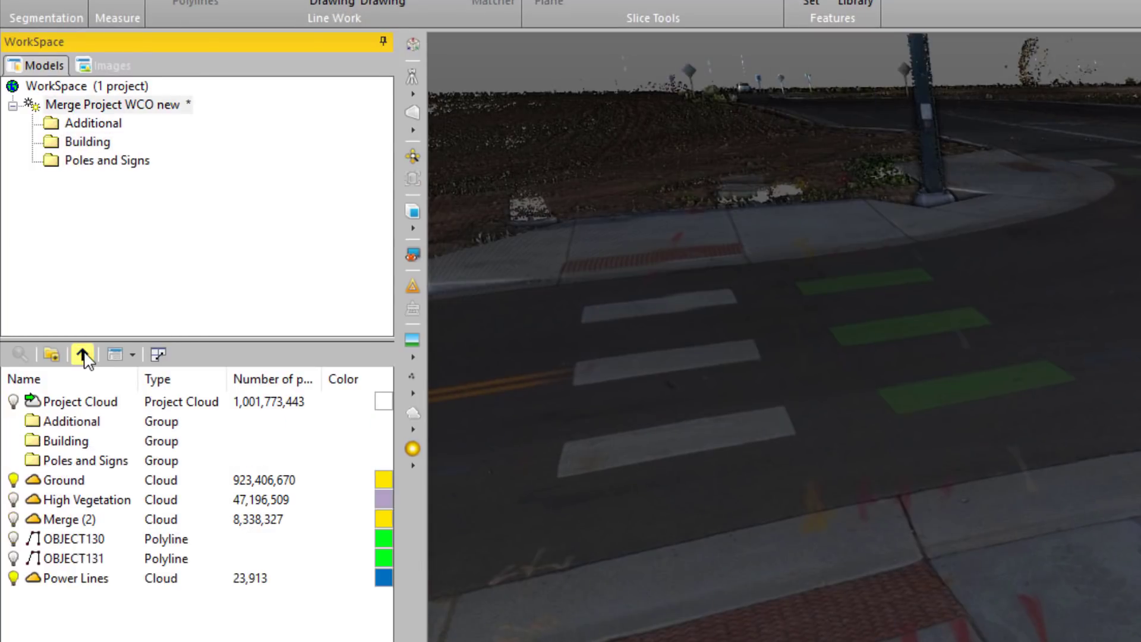
double_click(68, 450)
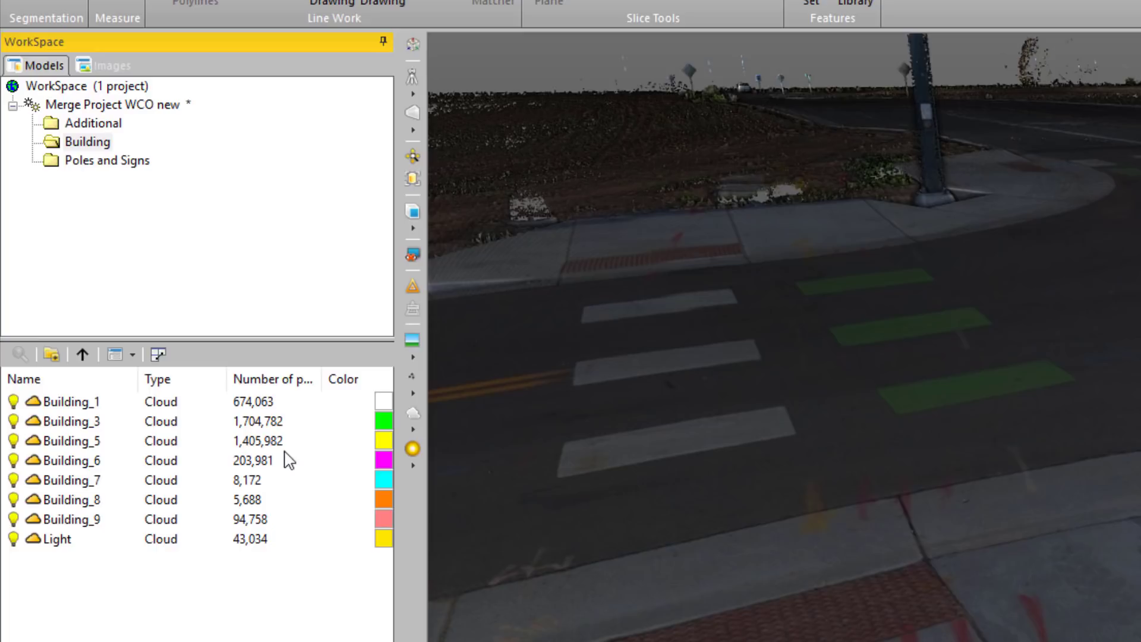
left_click(83, 355)
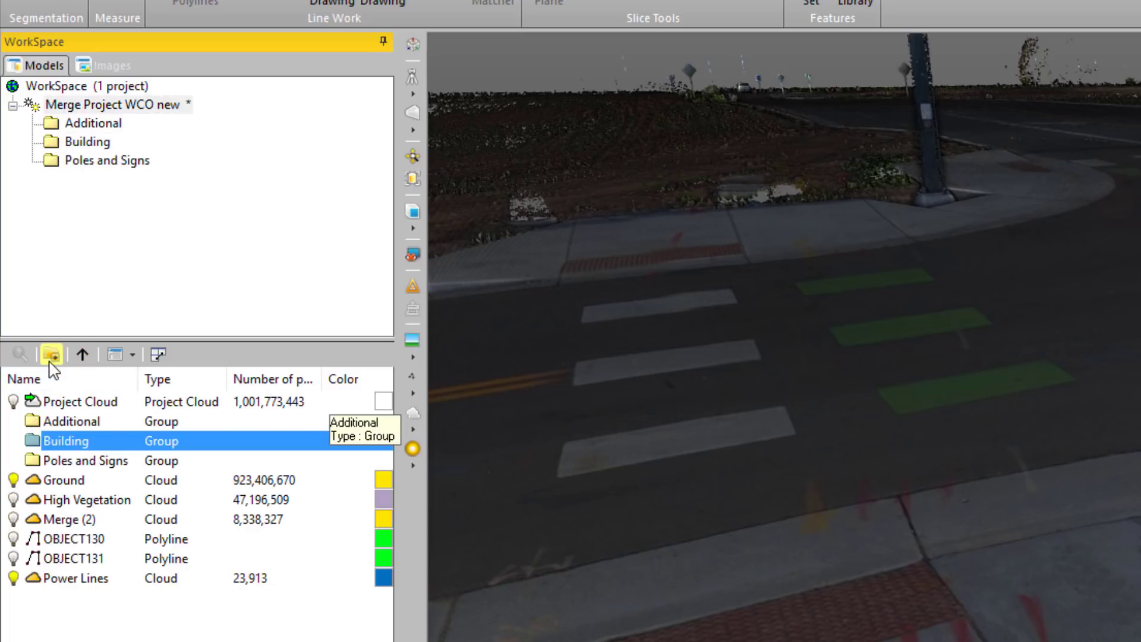
Create a new group named Lights at the project level
left_click(52, 355)
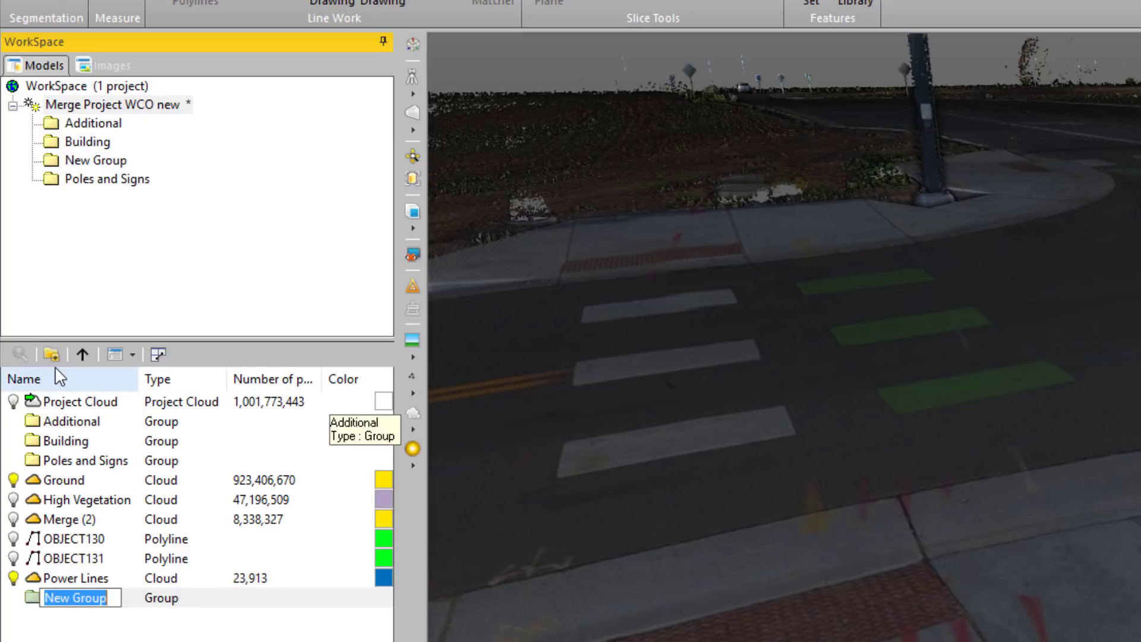
type("Lights")
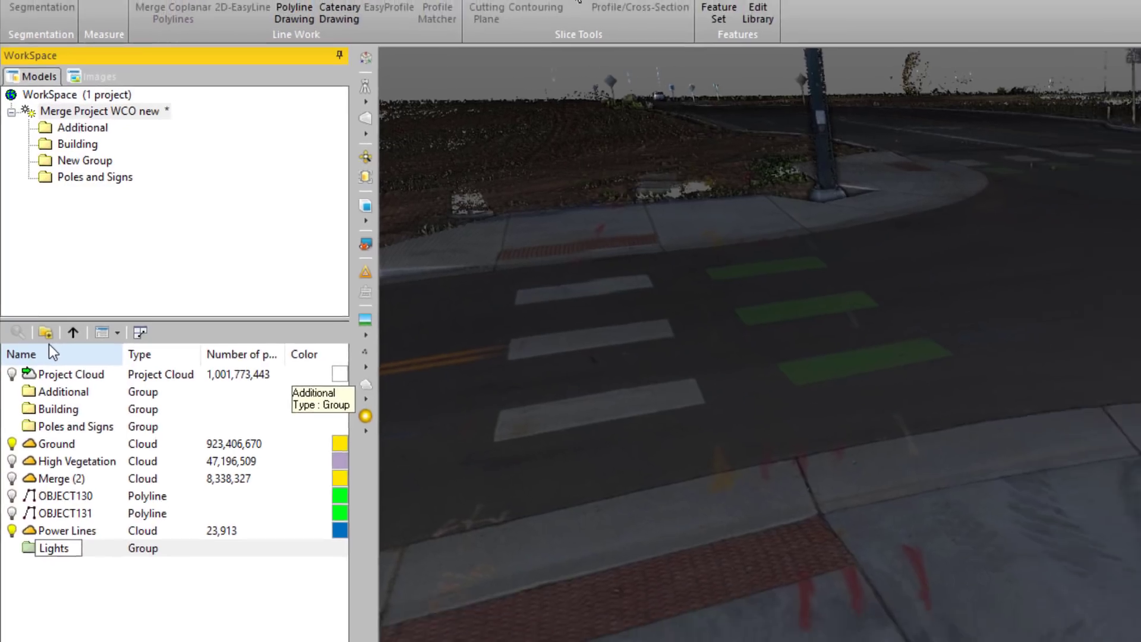
key("Return")
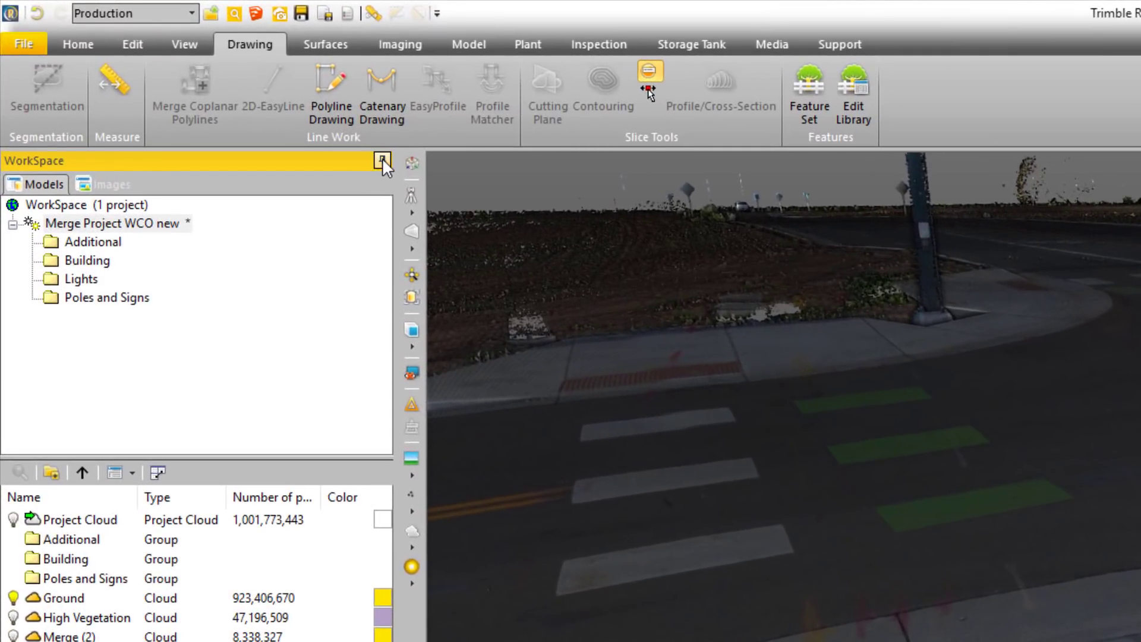
Set the WorkSpace window to auto-hide, and pin it open again
left_click(382, 159)
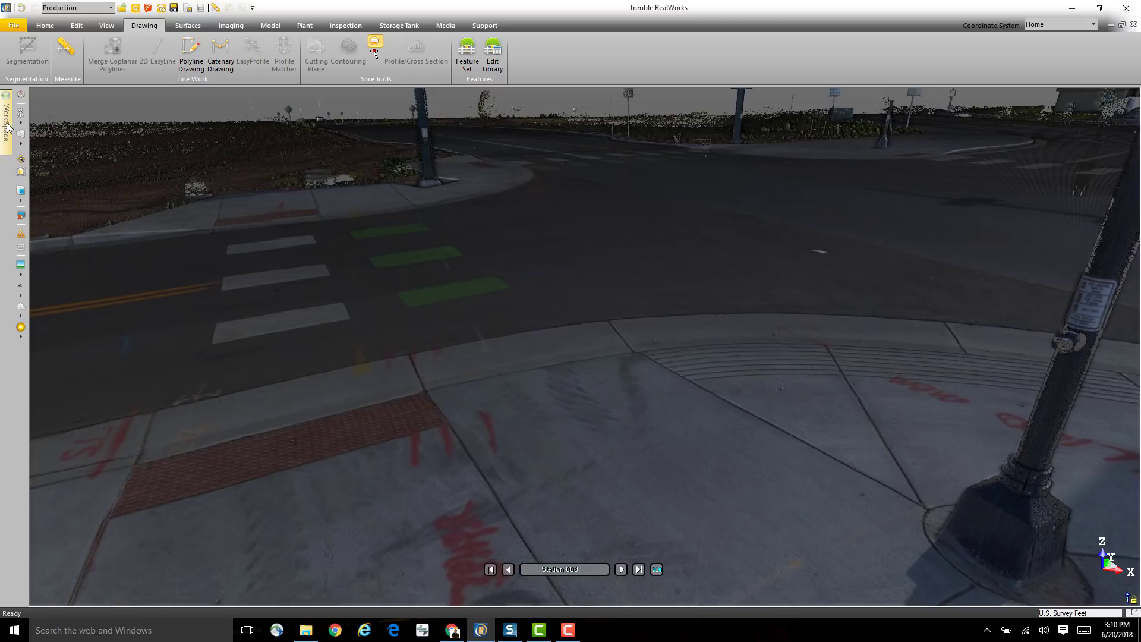
mouse_move(7, 128)
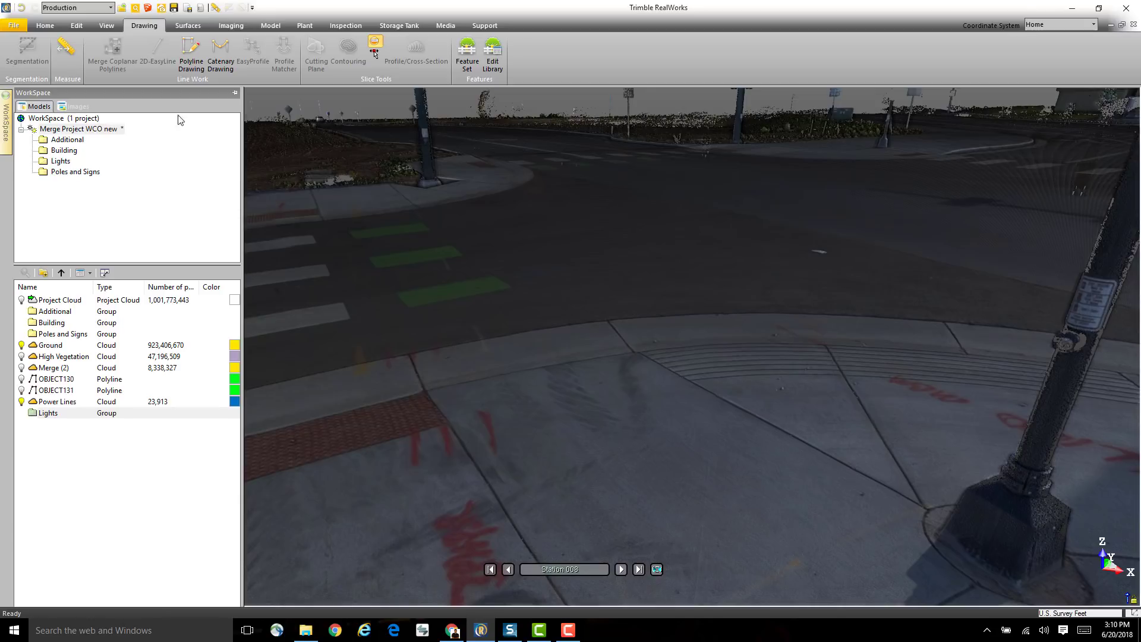
left_click(235, 93)
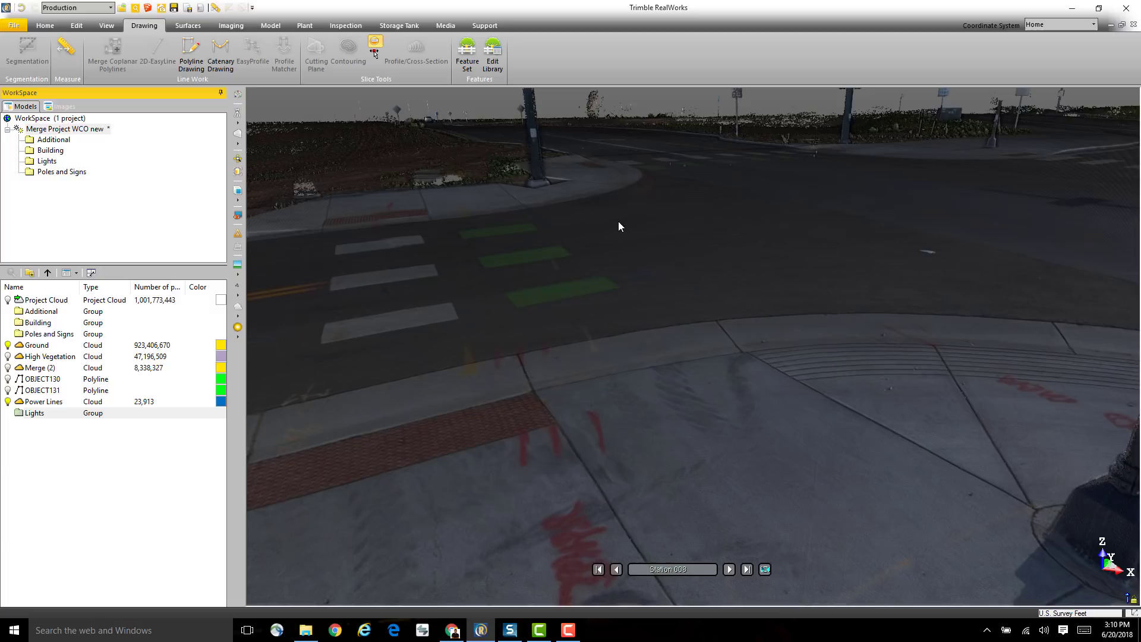
Start the Feature Set tool on the street intersection scan and reposition the Picking Parameters toolbar
left_click_drag(886, 219, 585, 274)
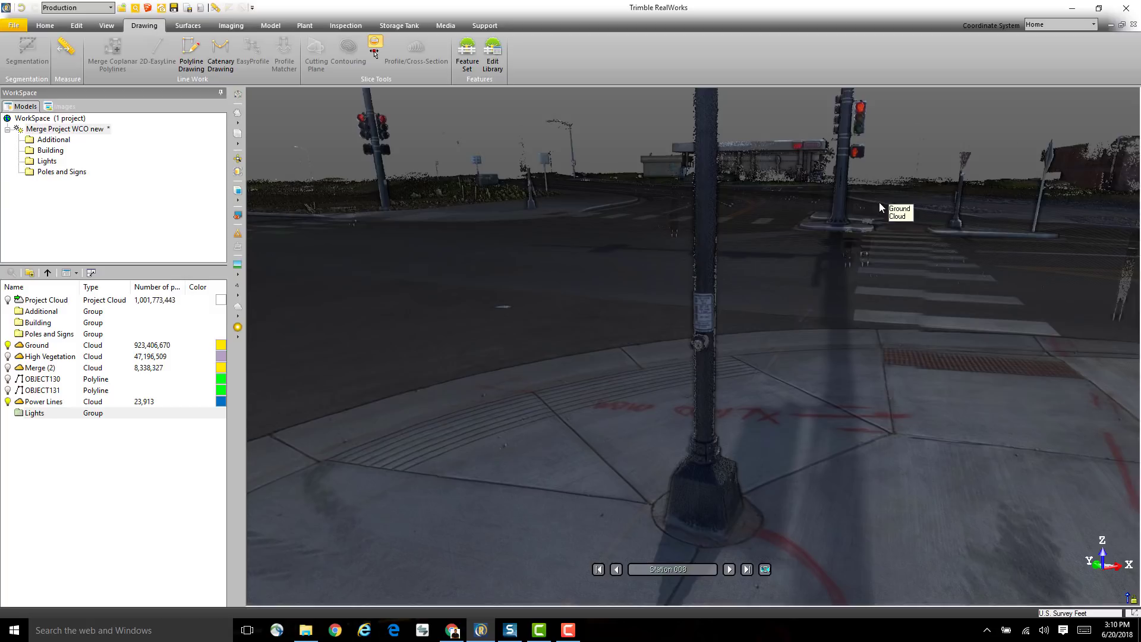
mouse_move(880, 206)
left_mouse_down()
mouse_move(855, 181)
mouse_move(921, 189)
left_mouse_up()
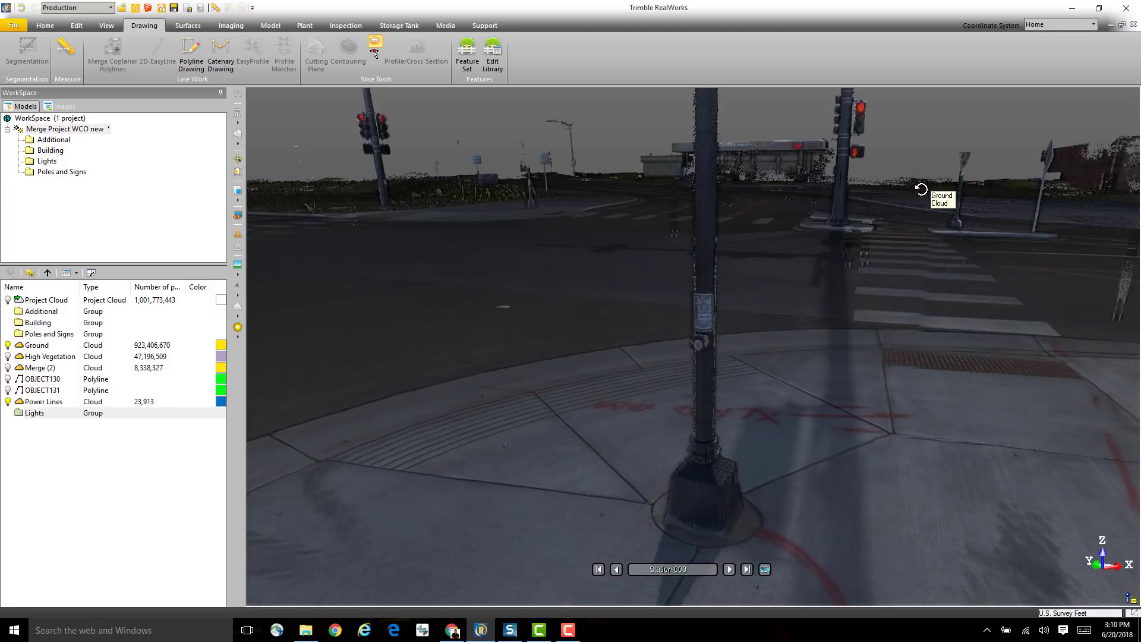
left_click(469, 56)
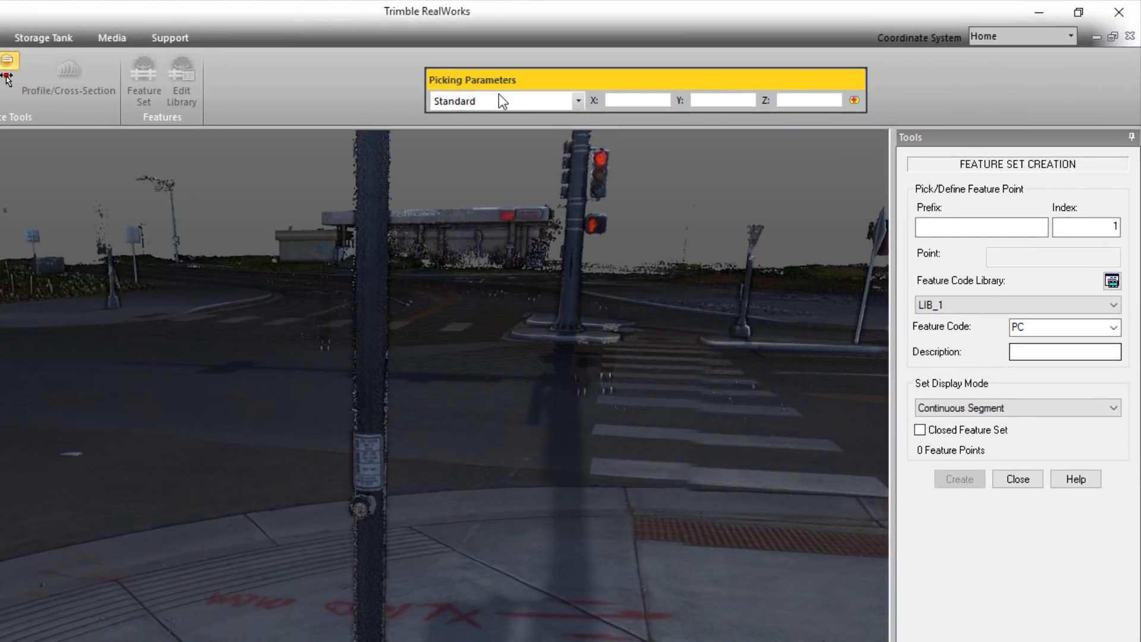
left_click_drag(704, 110, 640, 192)
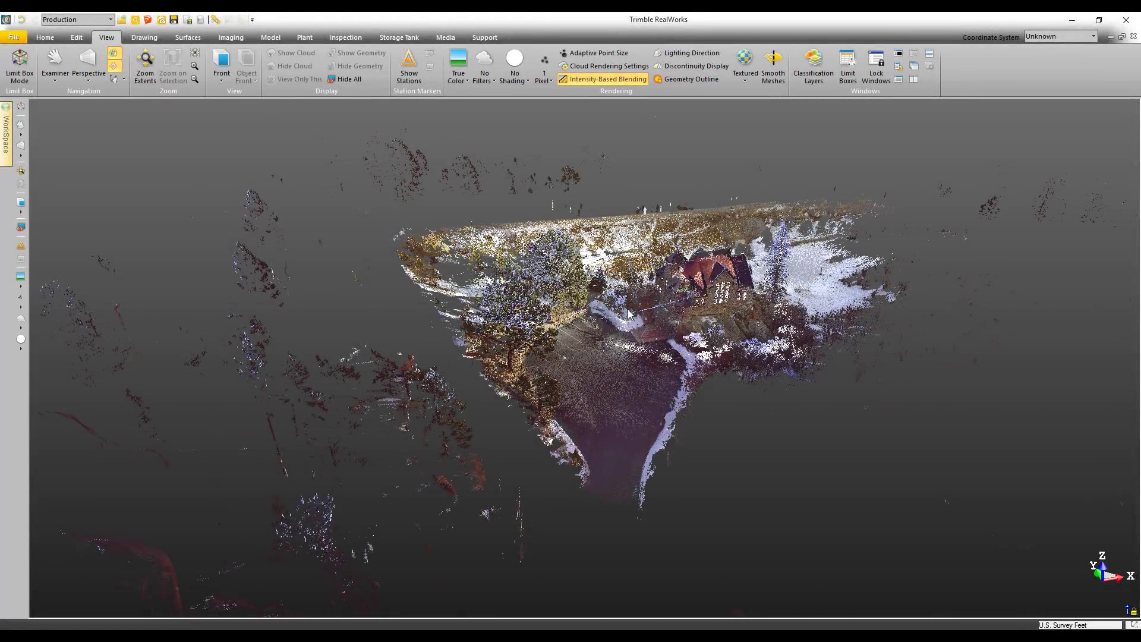
Apply Enhanced Ambient Shading to the church point cloud and turn on Adaptive Point Size
scroll(629, 310, "up", 5)
left_click_drag(629, 310, 719, 299)
scroll(719, 299, "up", 3)
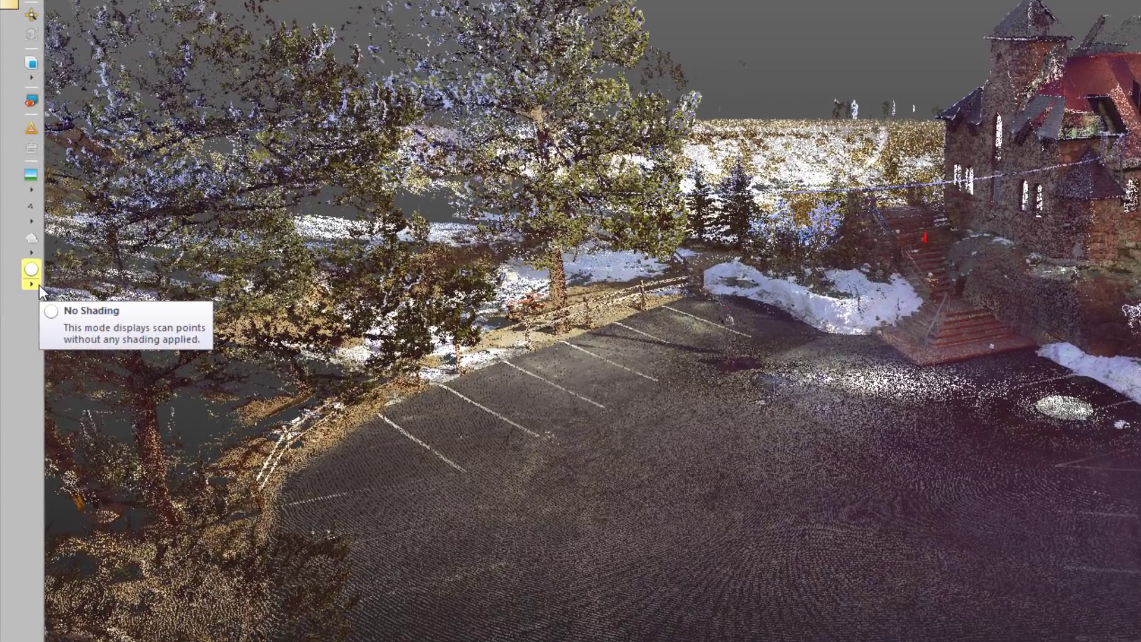
left_click(39, 285)
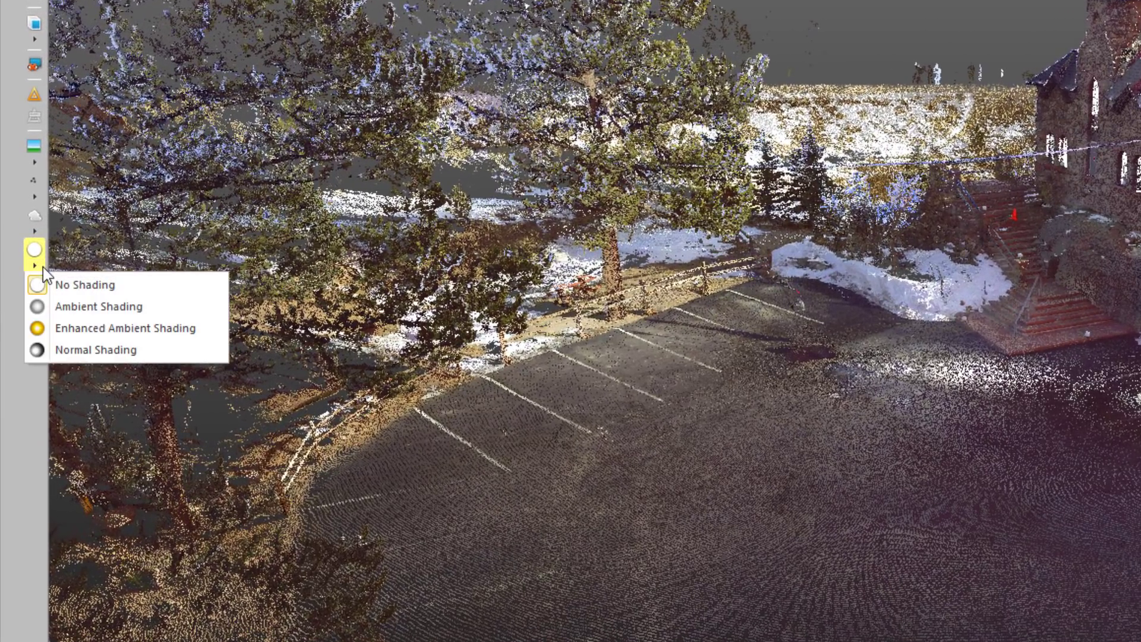
left_click(148, 327)
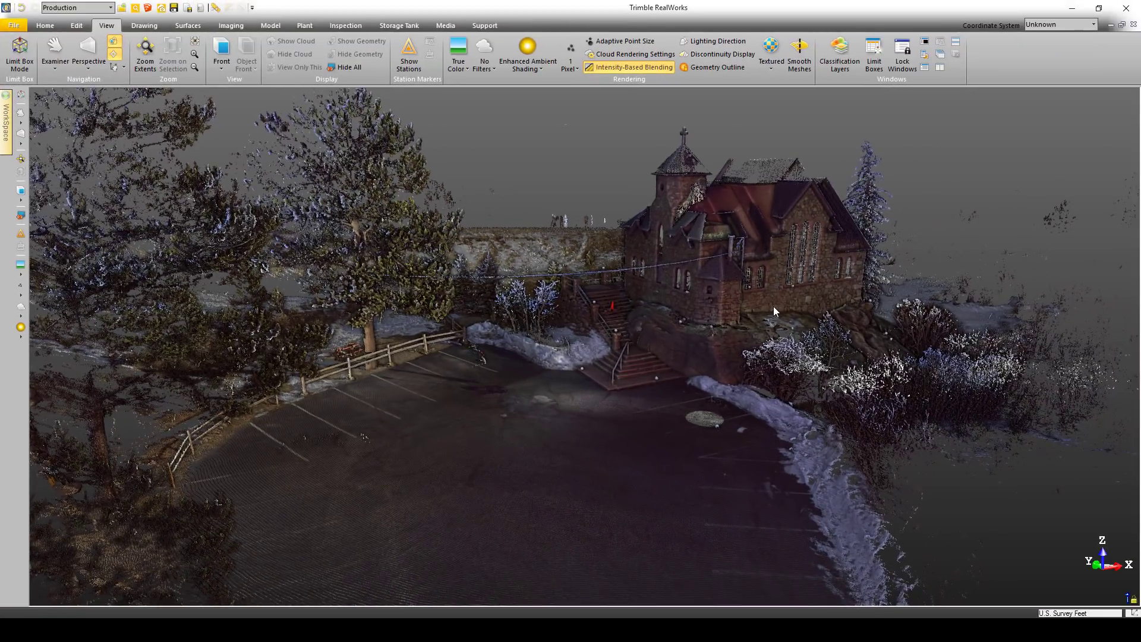
mouse_move(772, 305)
left_mouse_down()
mouse_move(654, 339)
mouse_move(781, 309)
left_mouse_up()
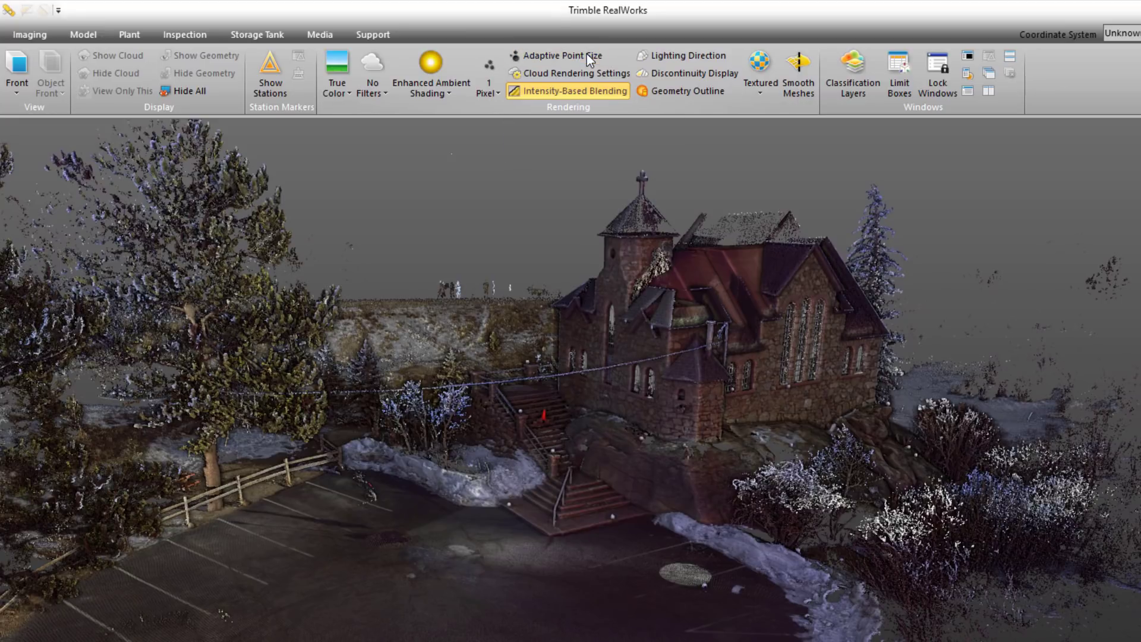
left_click(586, 53)
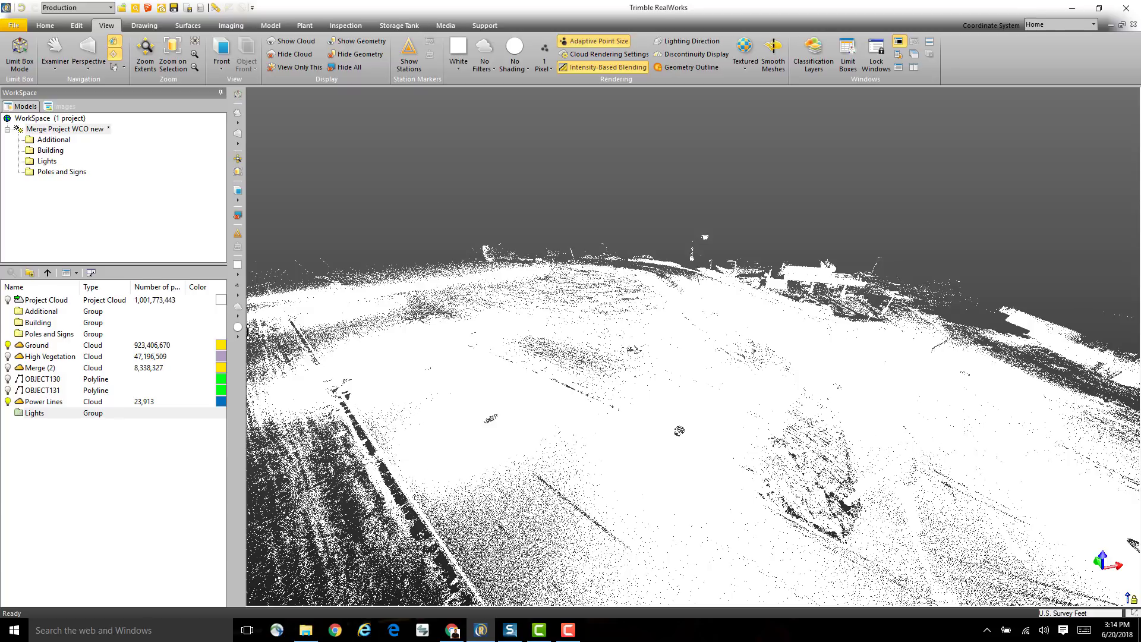
Apply Enhanced Ambient Shading to the white-coloured point cloud in Merge Project WCO new
left_click(241, 338)
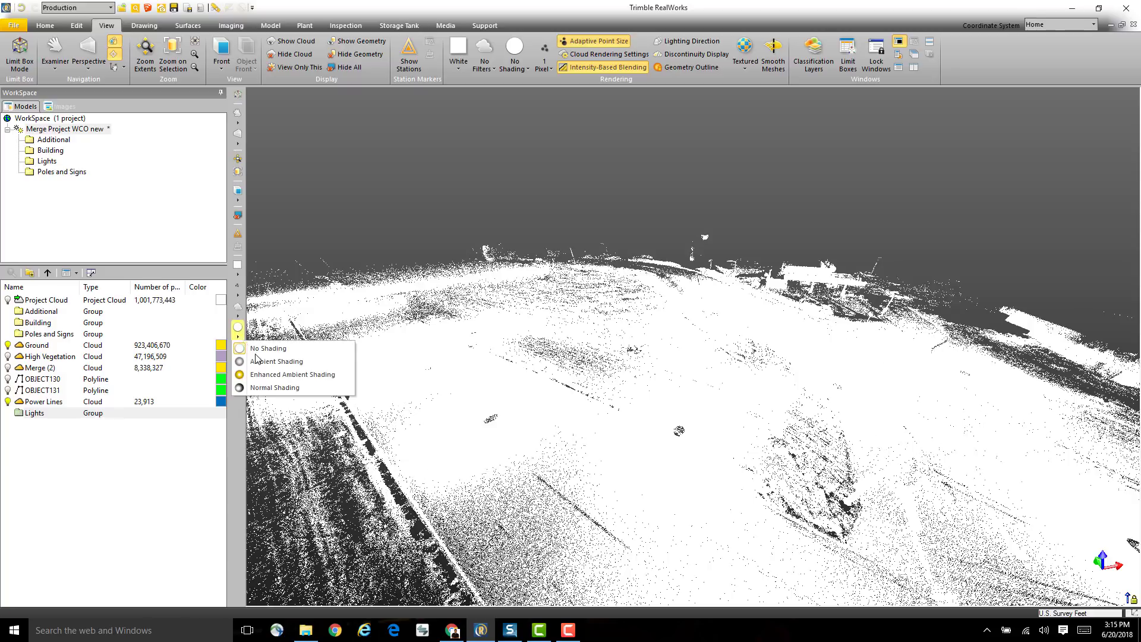
left_click(279, 374)
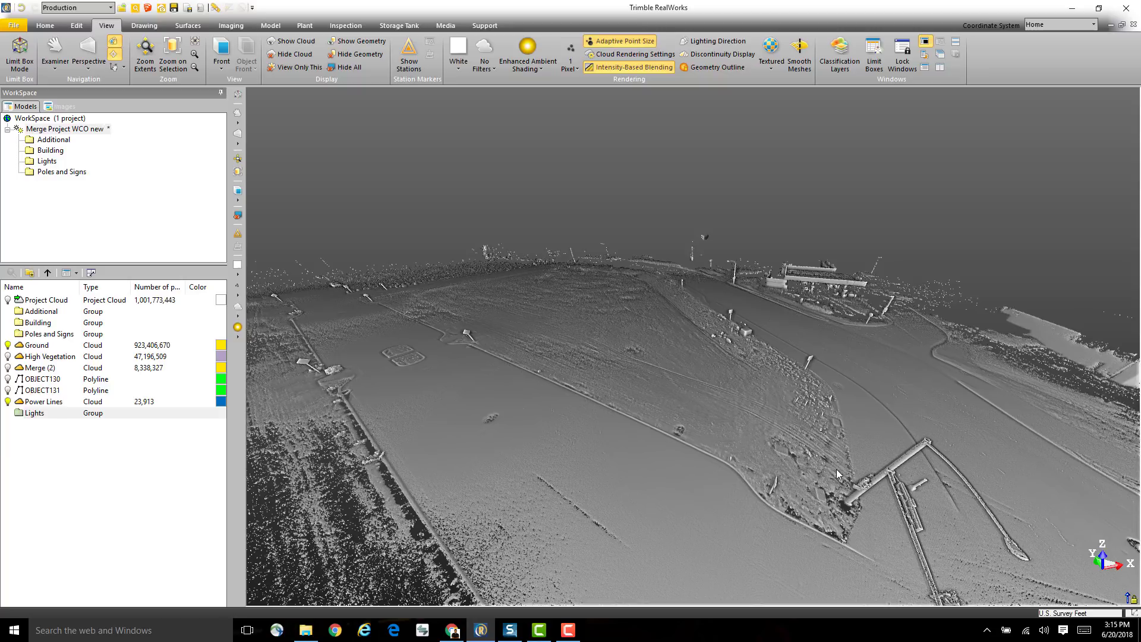
left_click_drag(856, 488, 749, 482)
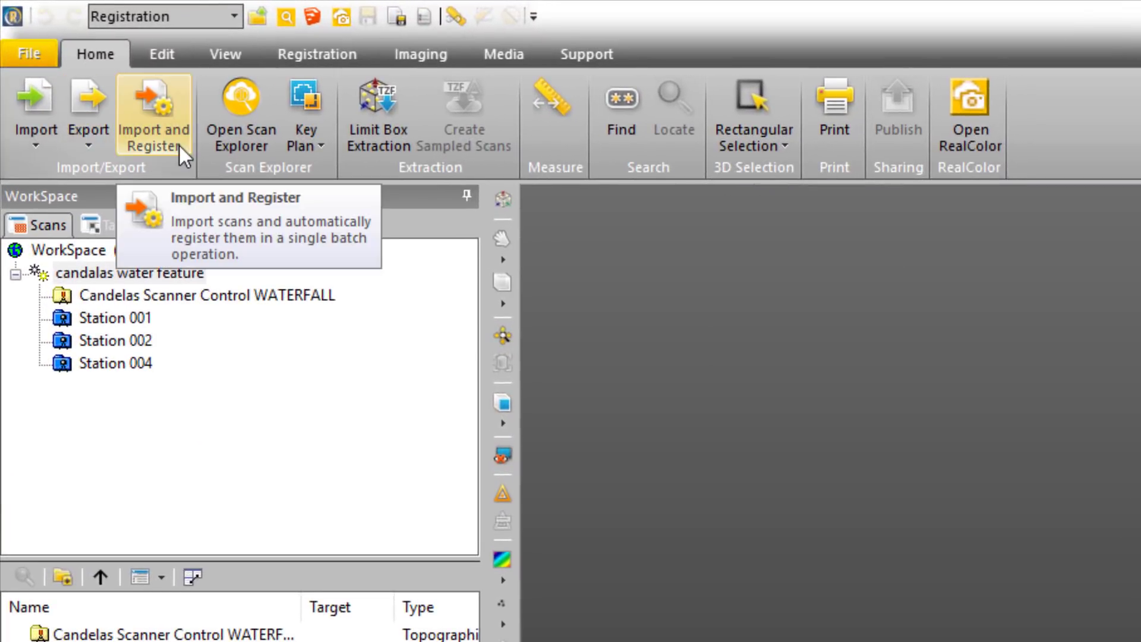
Start Import and Register for the candalas water feature project and add a scan group named Interior
left_click(182, 137)
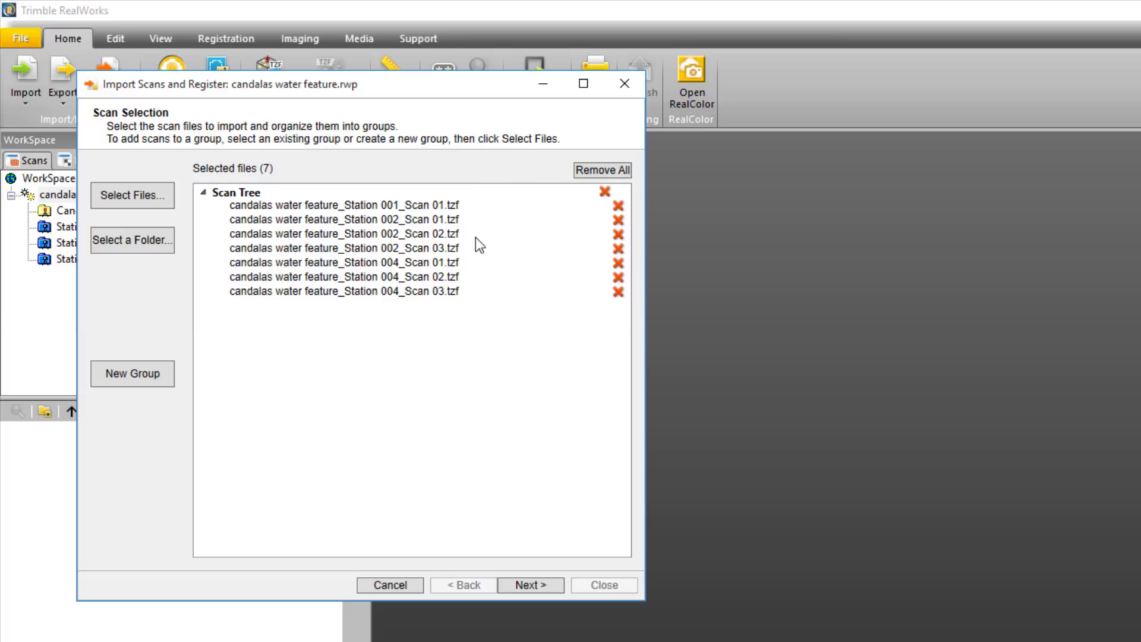
left_click(125, 373)
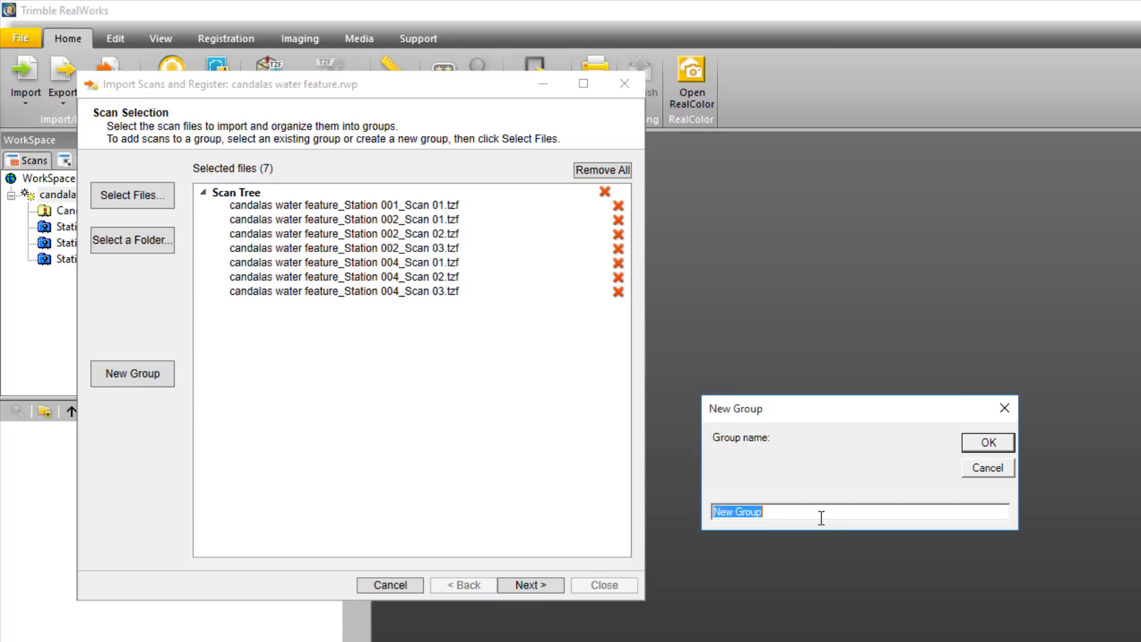
type("Interior")
left_click(987, 443)
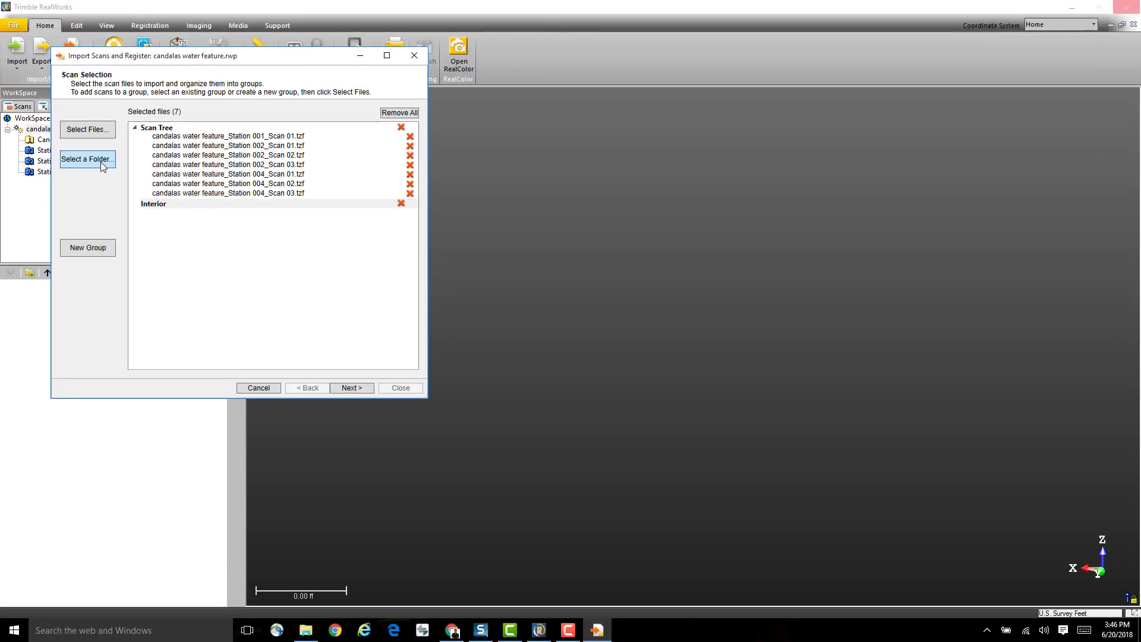
Add the scans from the RawScans folder under Combined\Default_Project to the Interior group
left_click(87, 159)
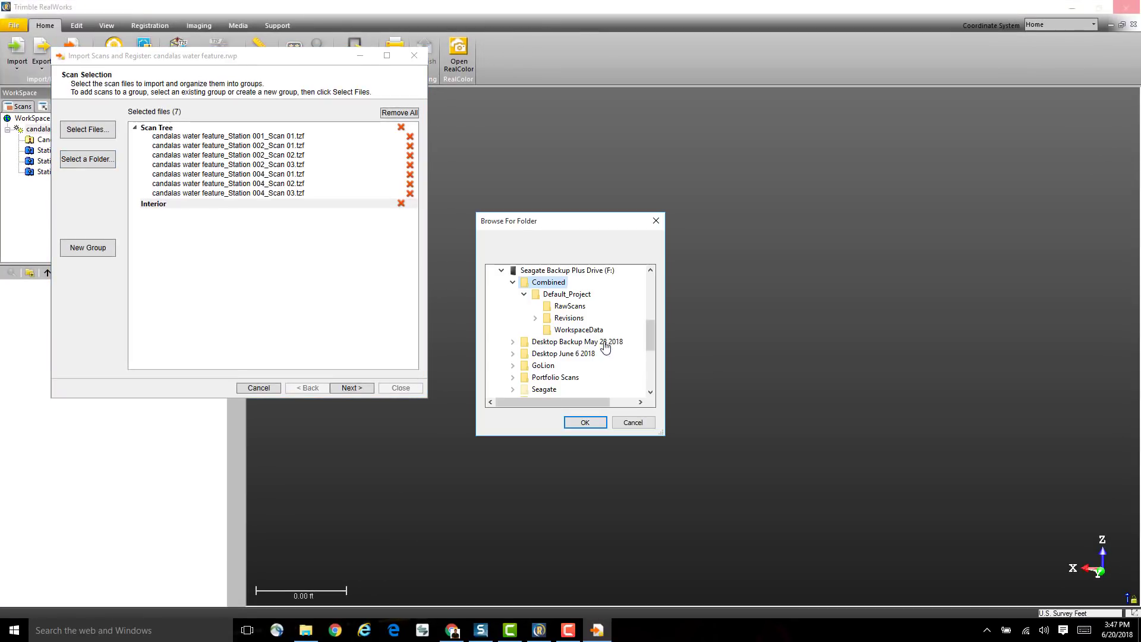
left_click(569, 307)
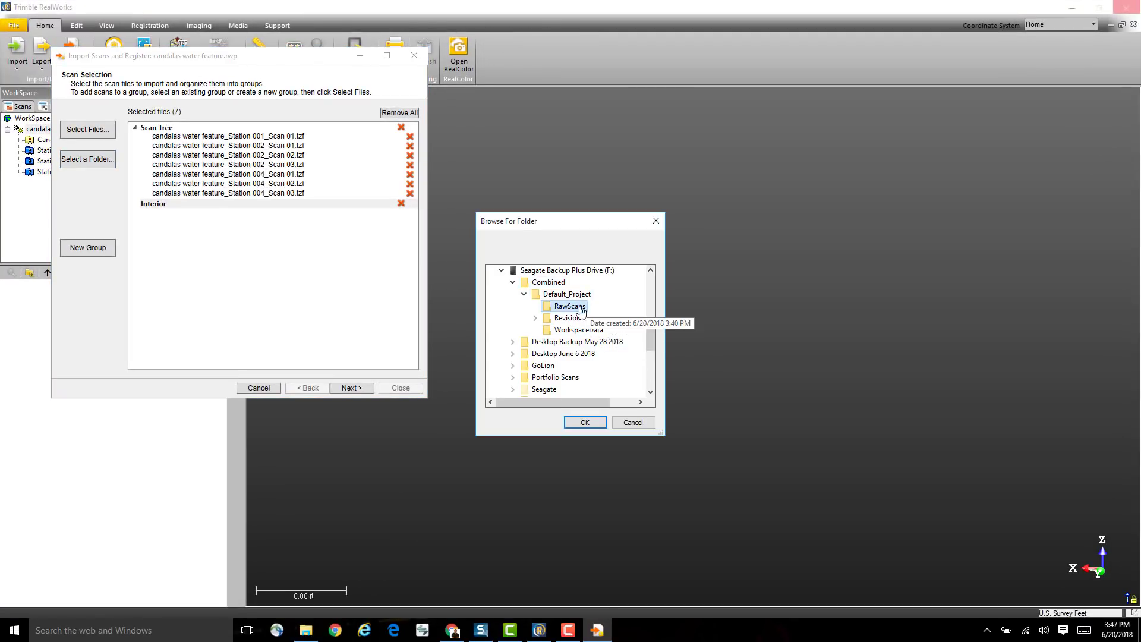
left_click(586, 422)
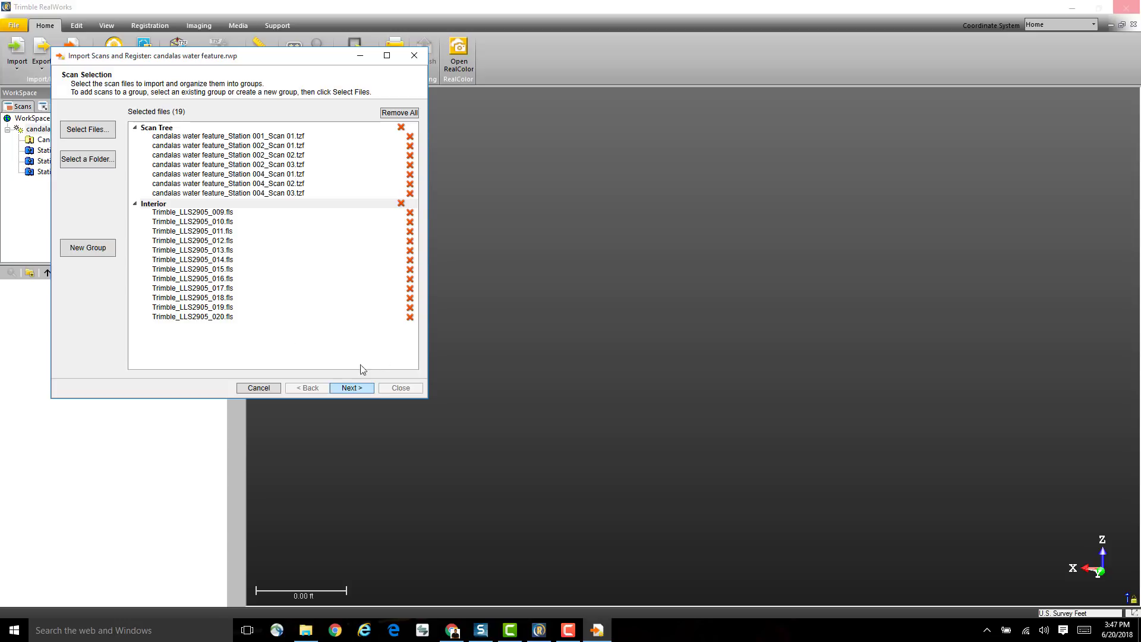
Remove scans Trimble_LLS2905_018, 019 and 020 from the Interior group
left_click(410, 317)
left_click(410, 307)
left_click(410, 298)
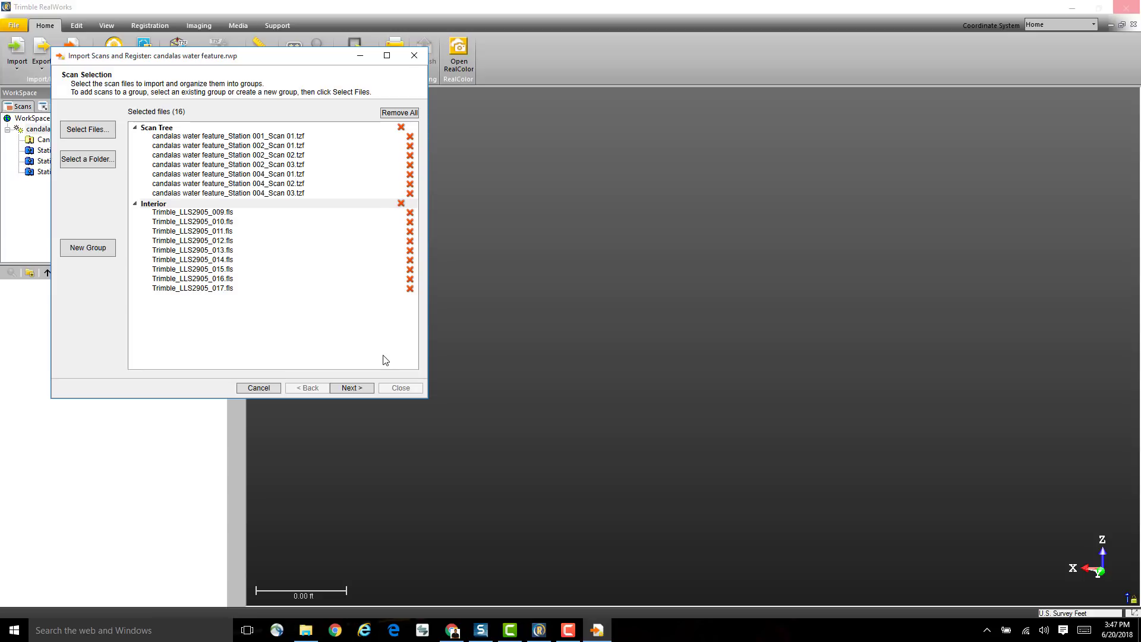
Accept the scan selection and import GNSS, Tilt and Compass, and Color without Equalize luminance, continuing to the extraction options
left_click(359, 389)
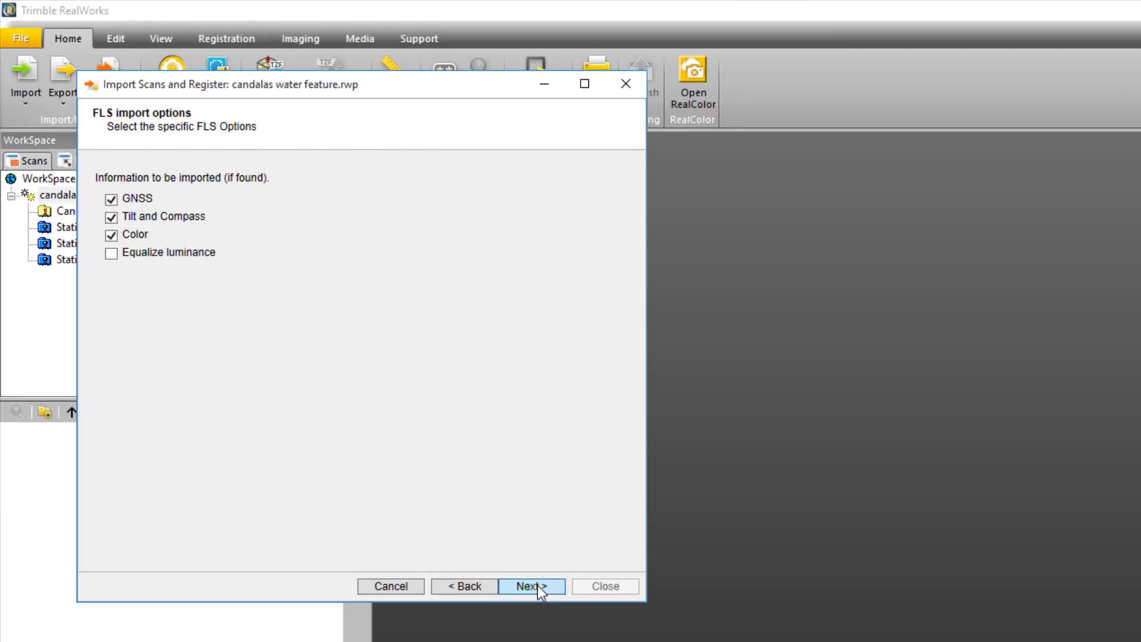
left_click(537, 585)
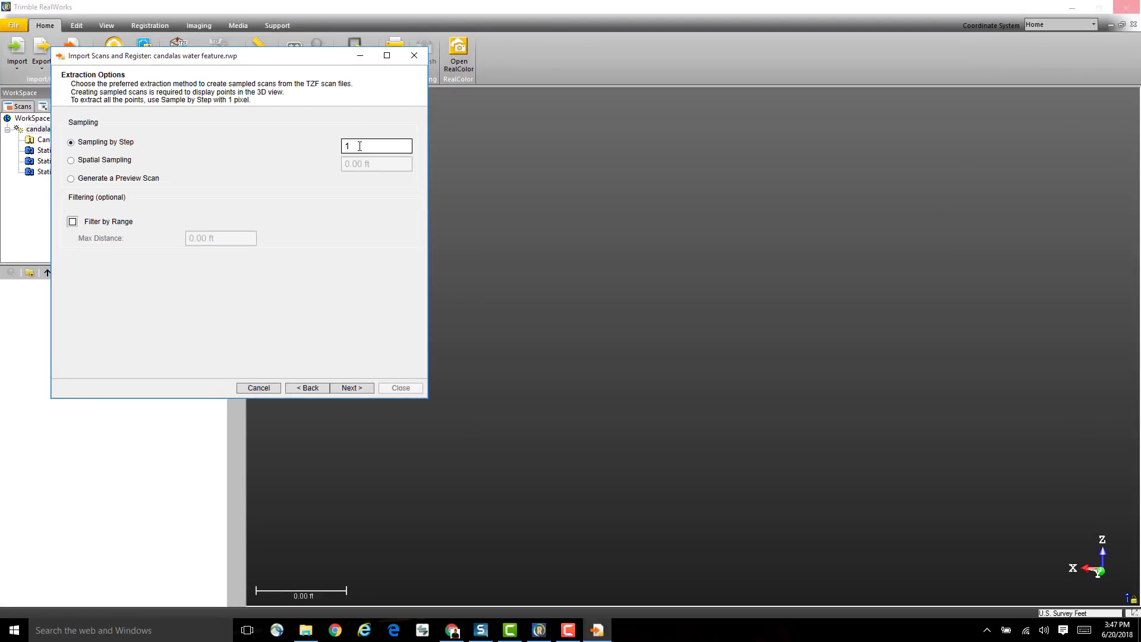
Keep Sampling by Step at 1 without Filter by Range and continue to the registration options
left_click(72, 160)
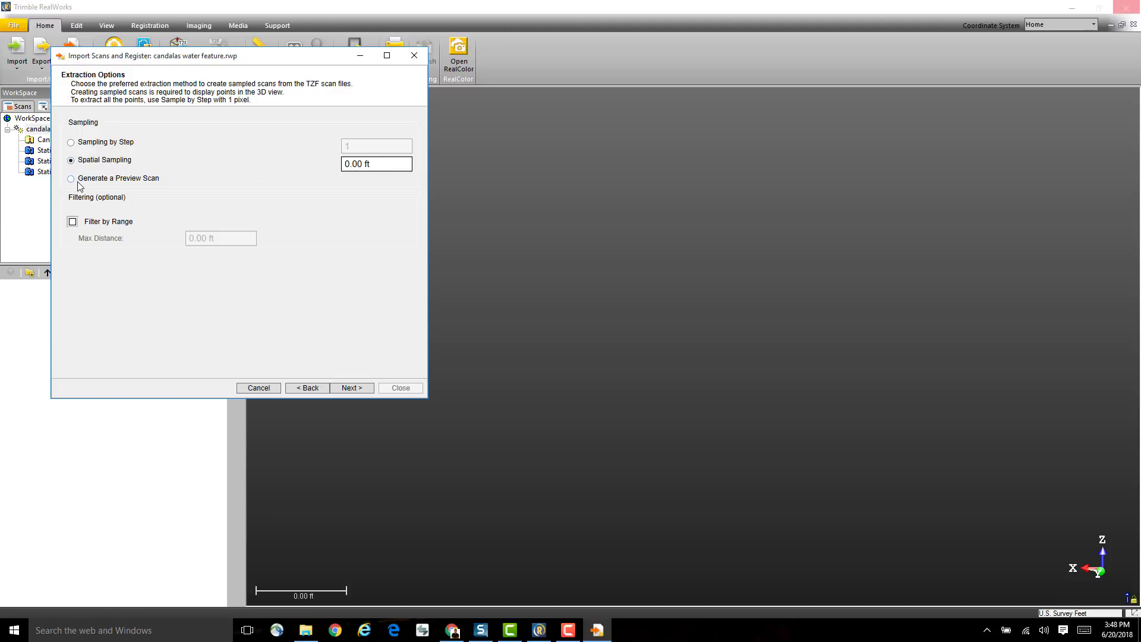
left_click(71, 143)
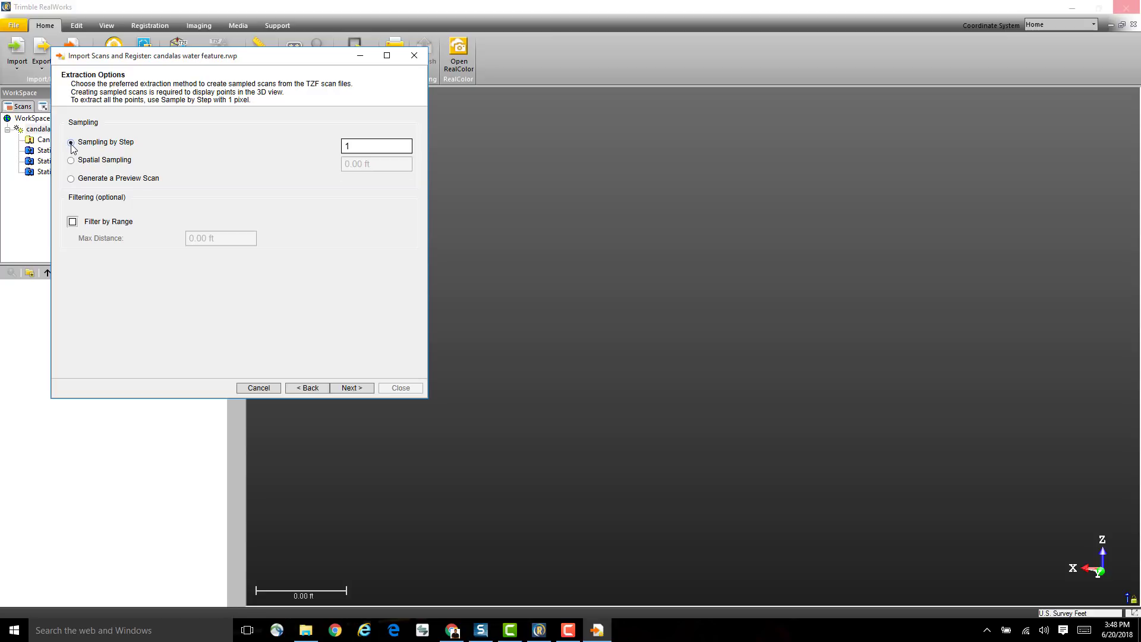
left_click(73, 222)
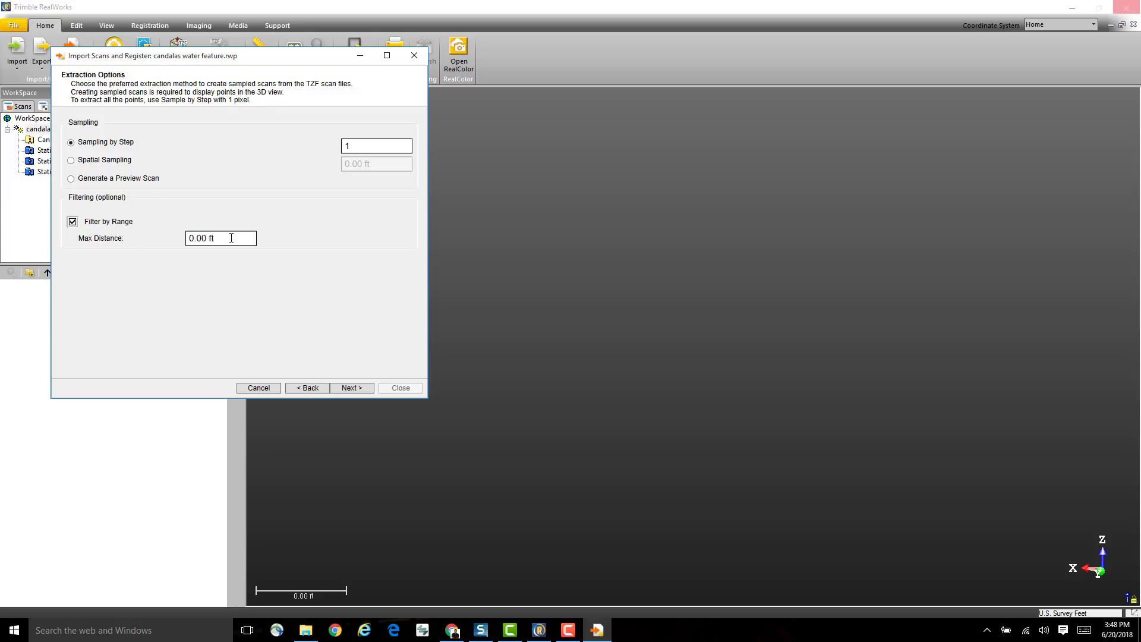
left_click(73, 222)
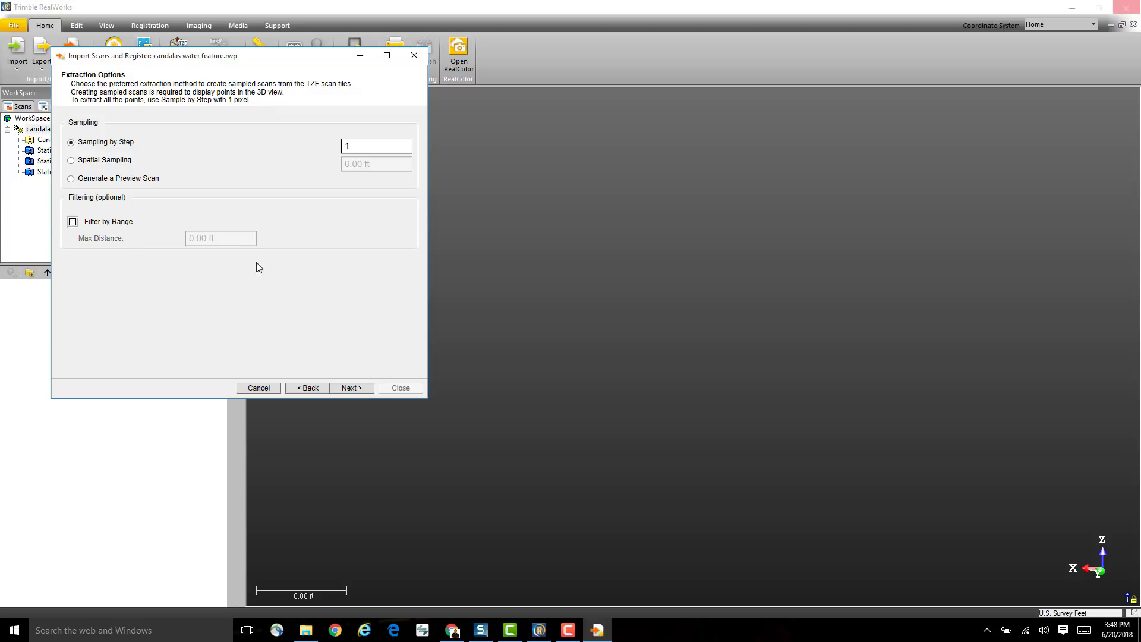
left_click(353, 390)
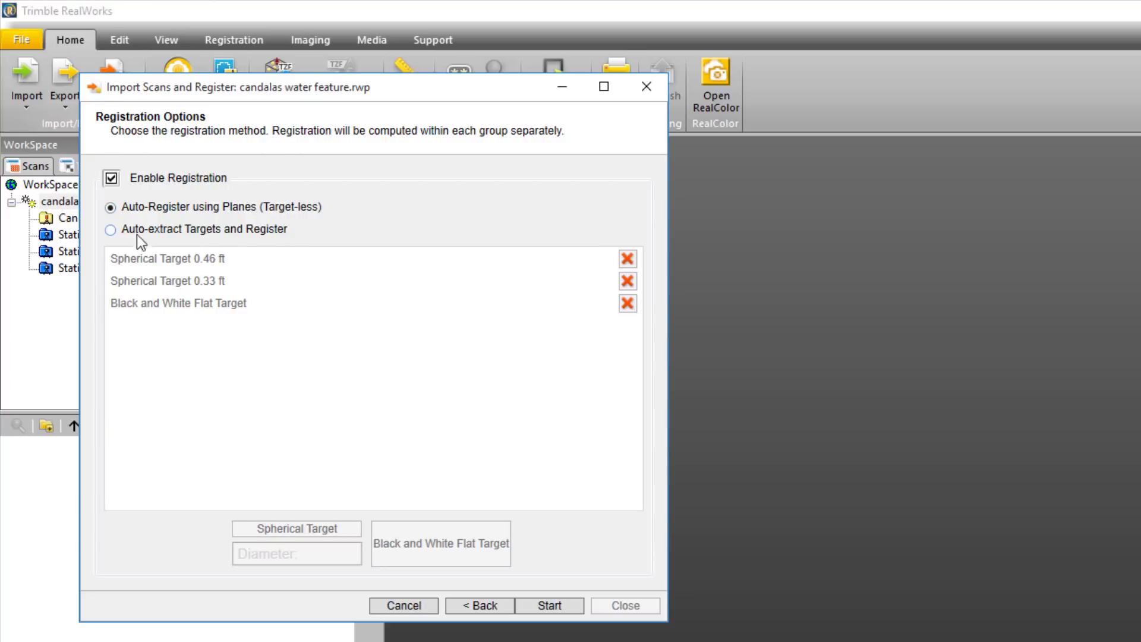
Choose Auto-extract Targets and Register, removing the Black and White Flat Target and adding it back to the target list
left_click(110, 232)
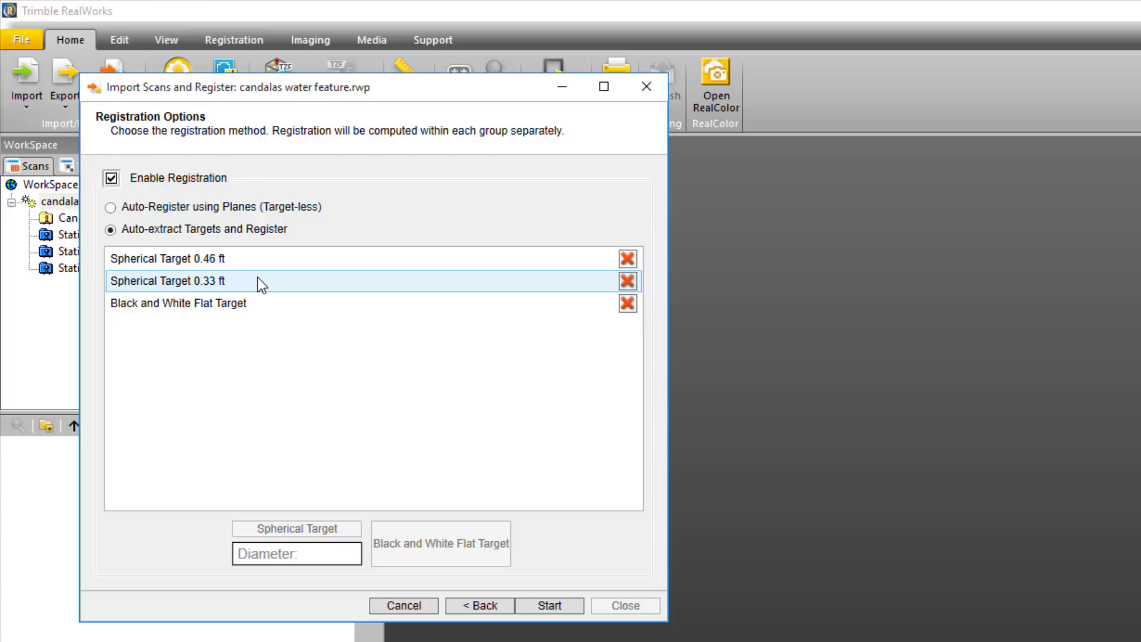
left_click(626, 304)
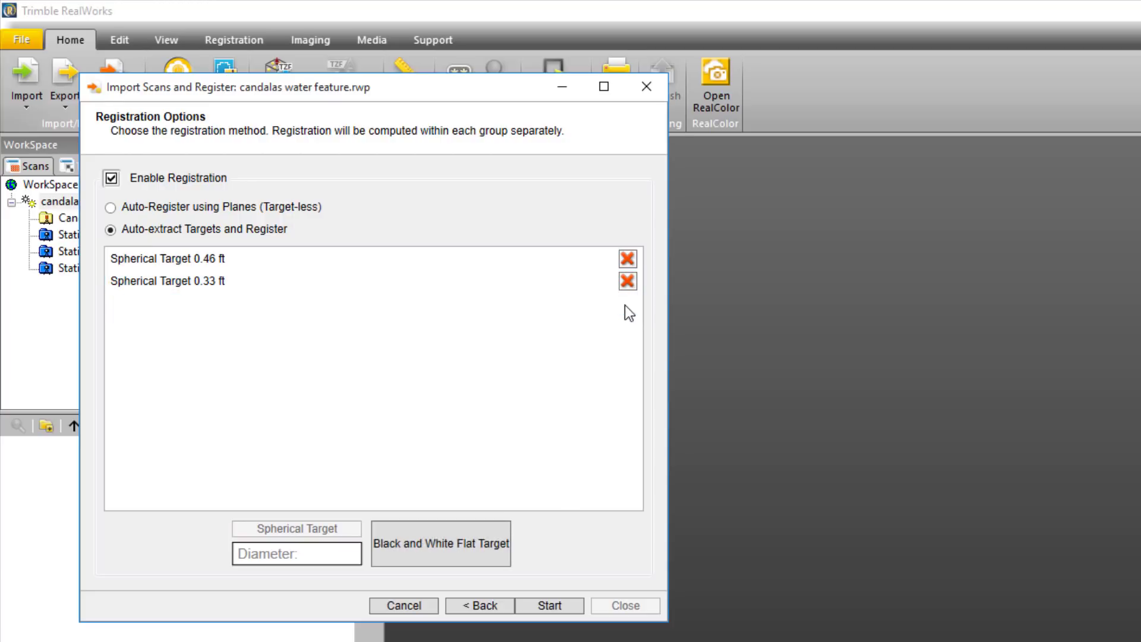
left_click(444, 543)
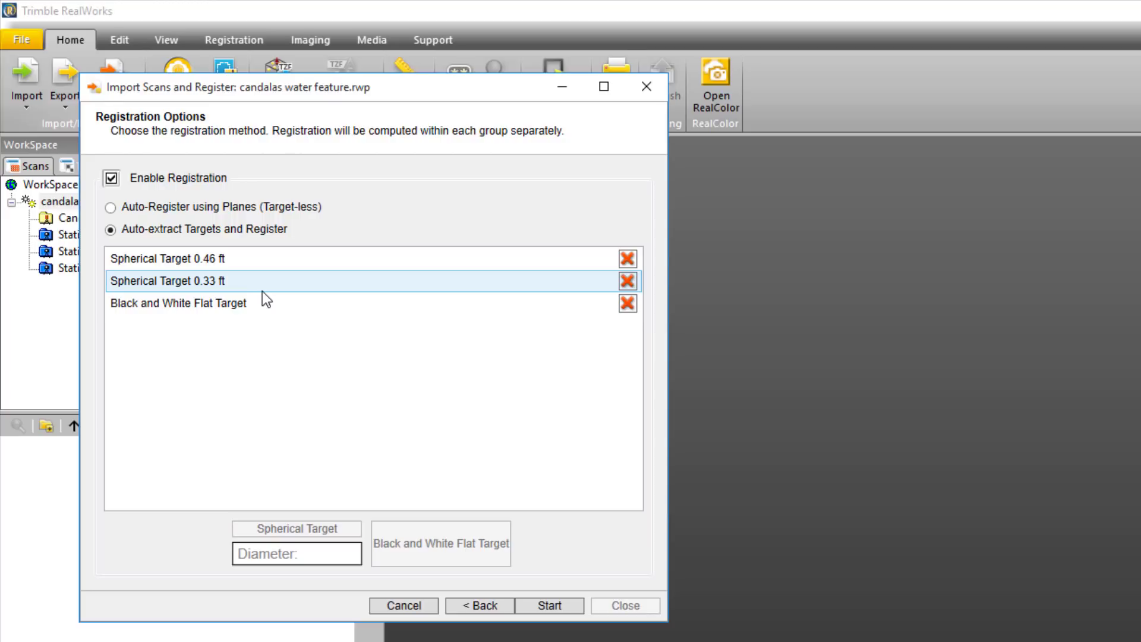
Add a spherical target with a 230 mm diameter and start the import and registration
left_click(318, 551)
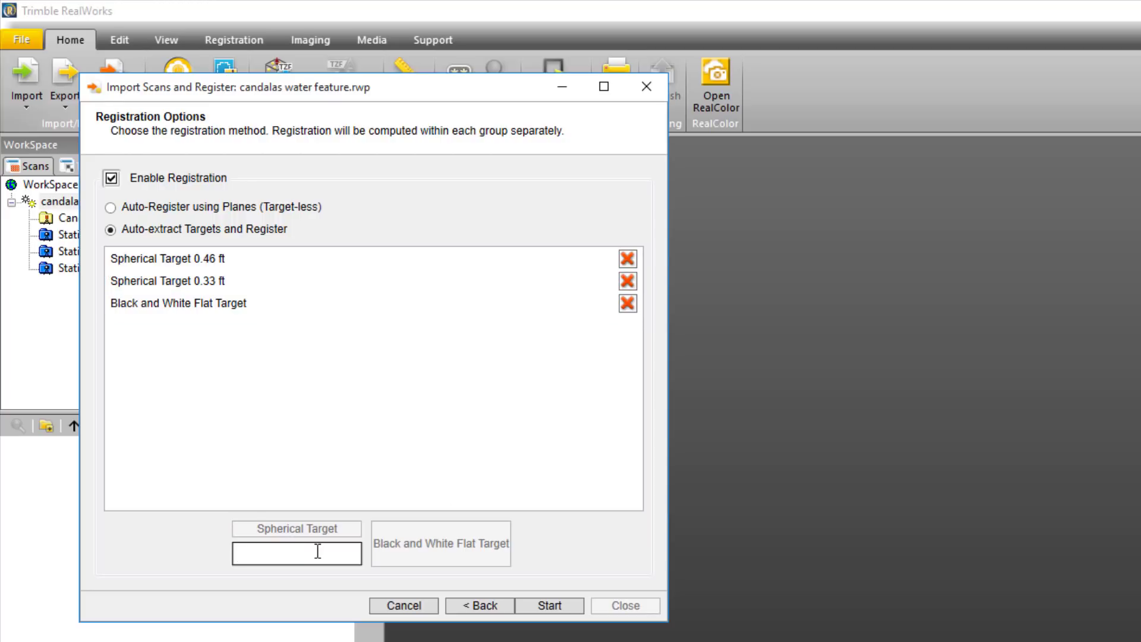
type("230mm")
key("Return")
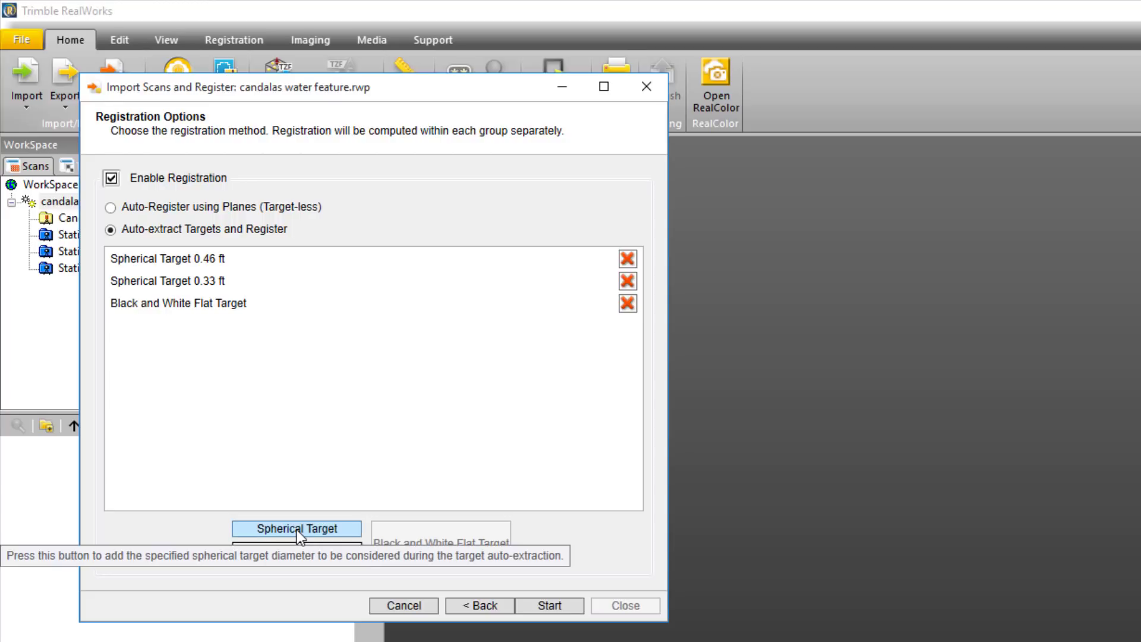
left_click(297, 530)
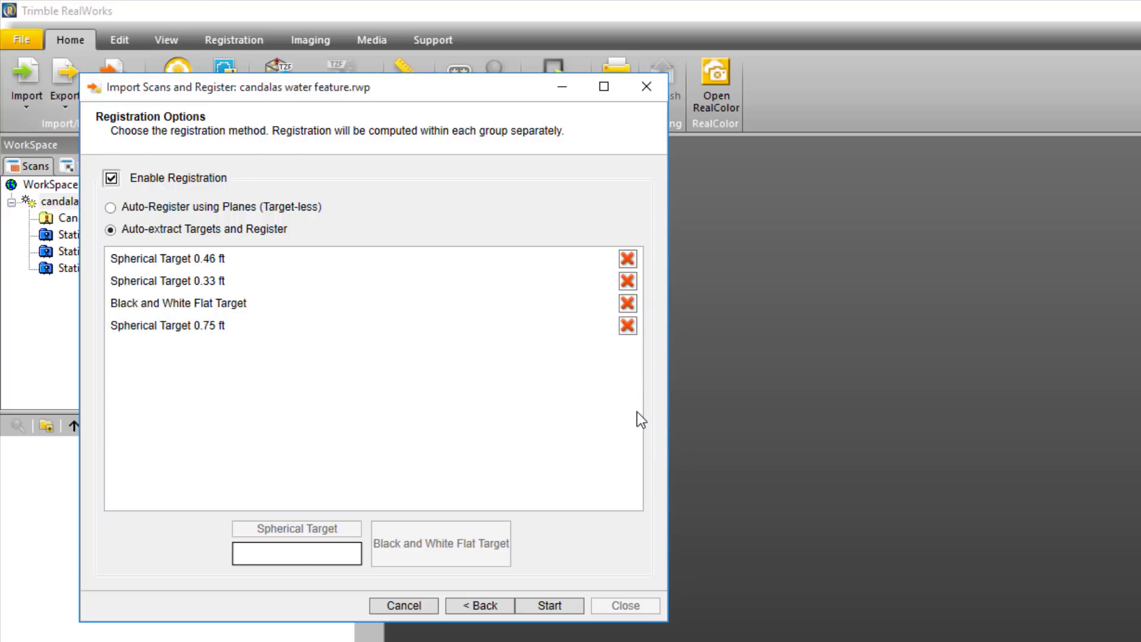
left_click(549, 606)
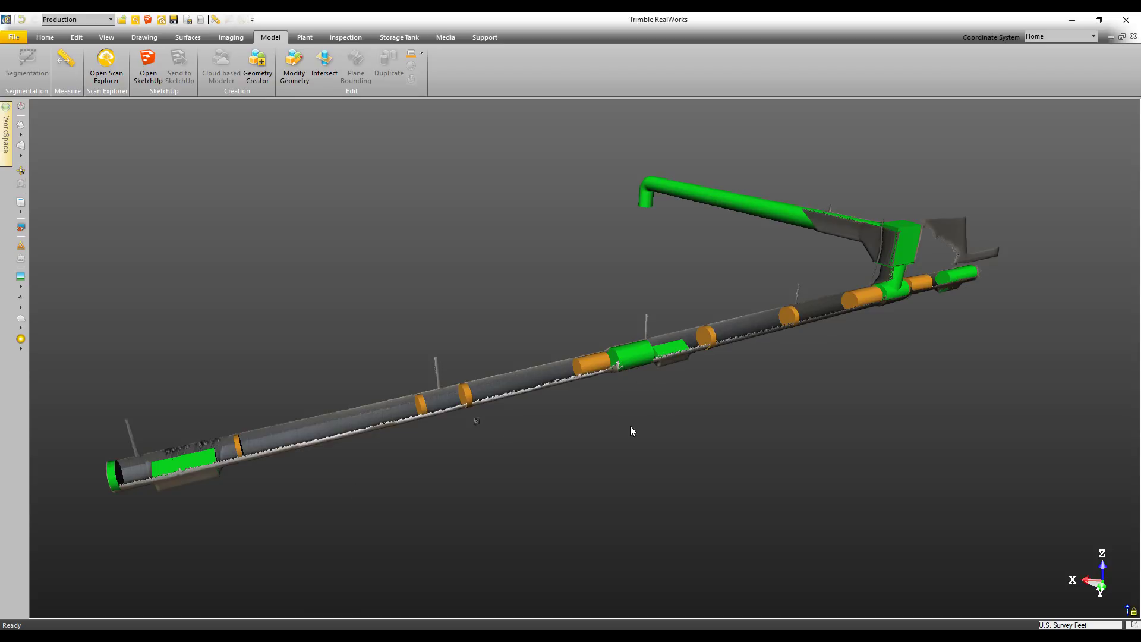
With Intersect's cylinder sequence connection, join the duct from the green end cylinder through the orange segments up to the wide green section
left_click_drag(789, 359, 715, 319)
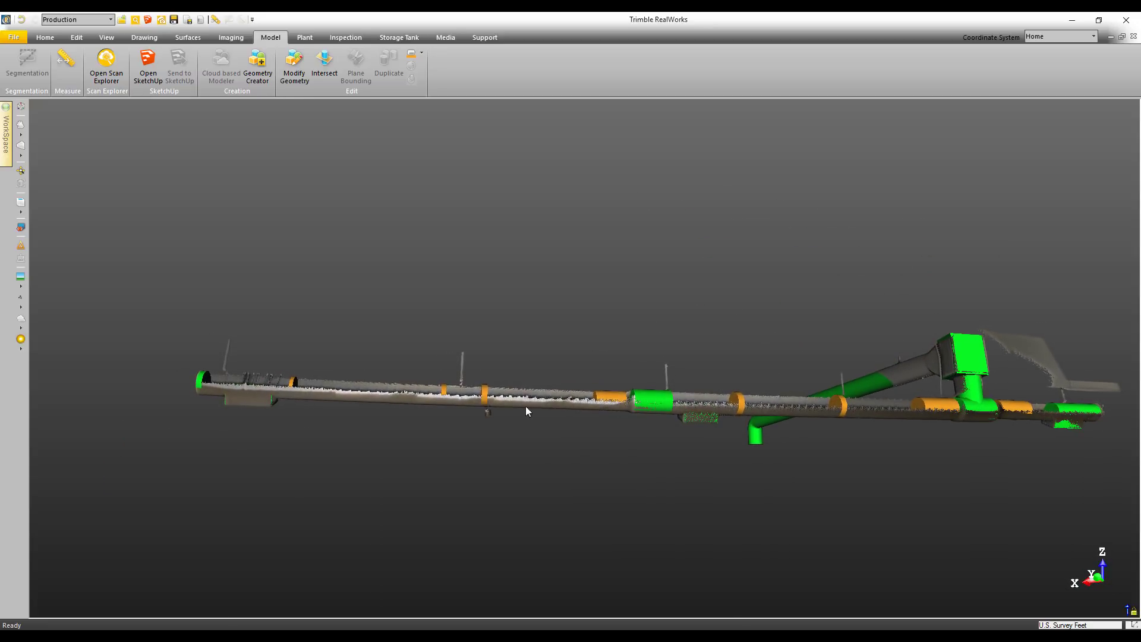
left_click_drag(747, 357, 803, 414)
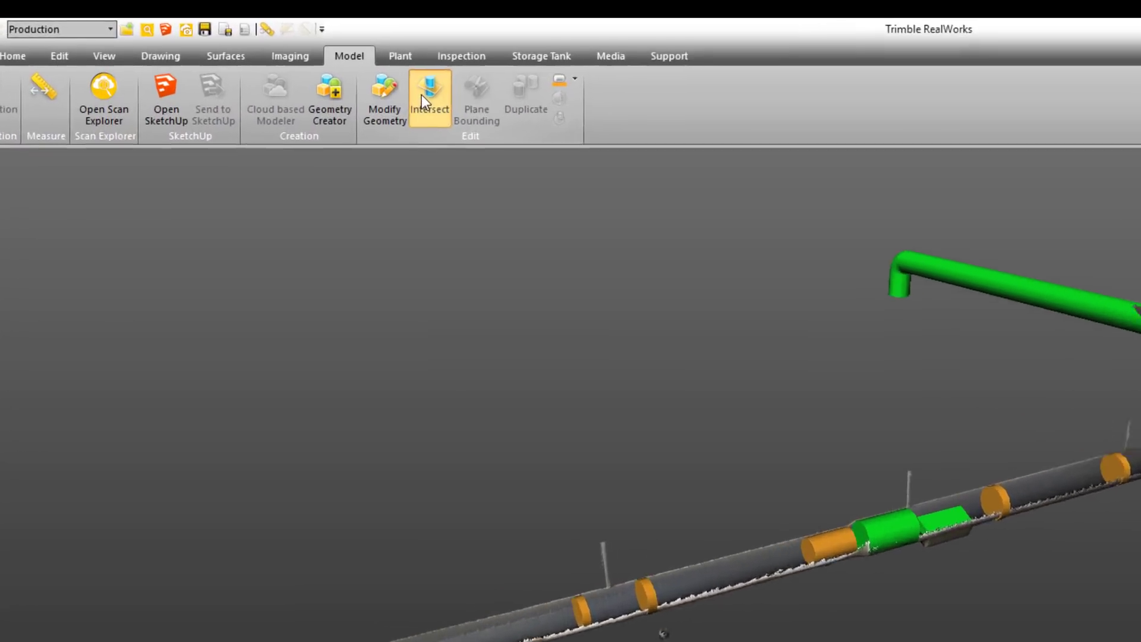
left_click(321, 64)
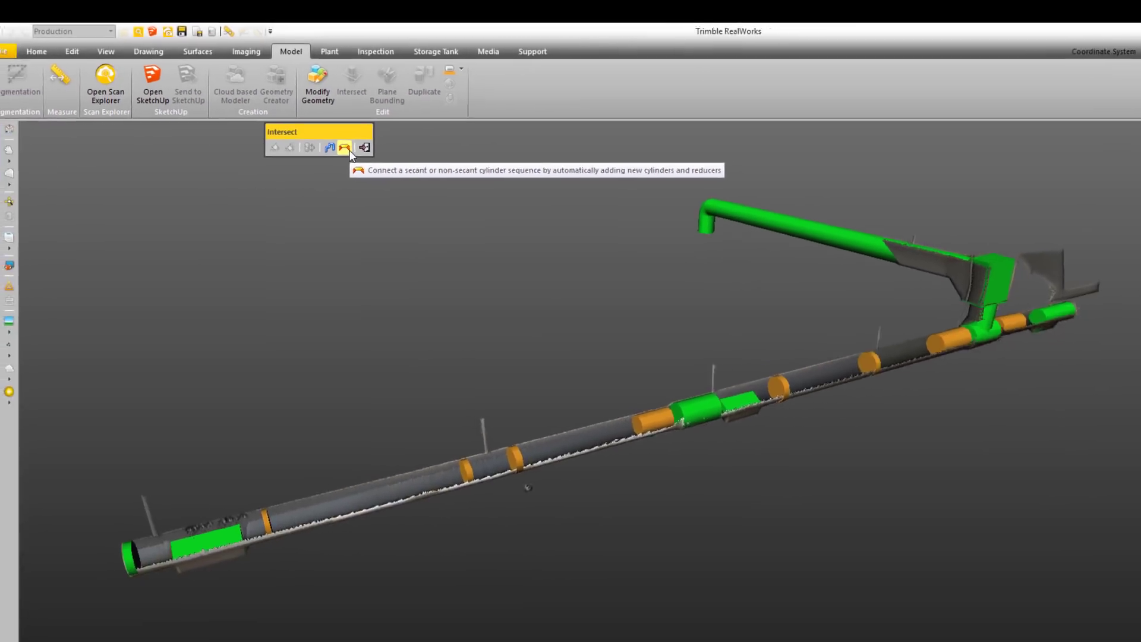
left_click(437, 193)
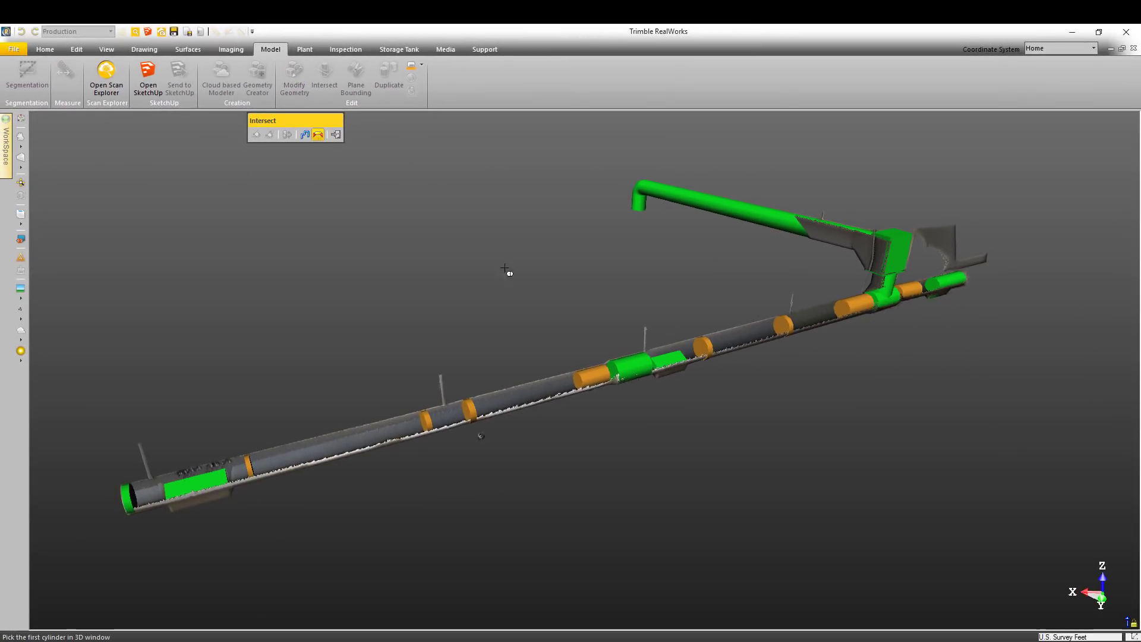
left_click(129, 496)
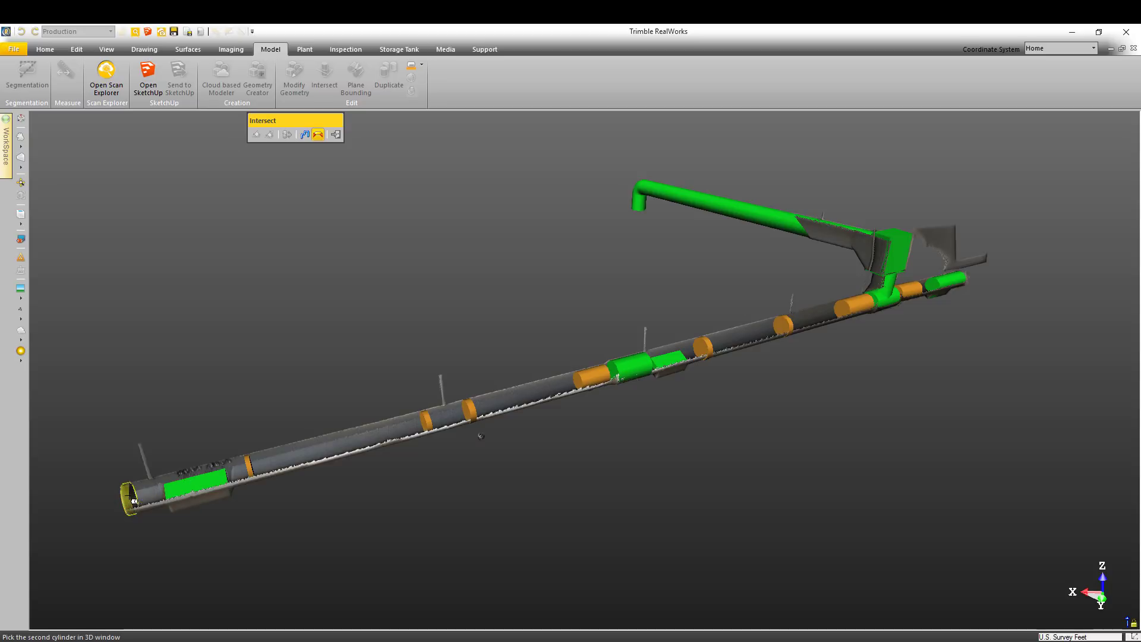
left_click(250, 466)
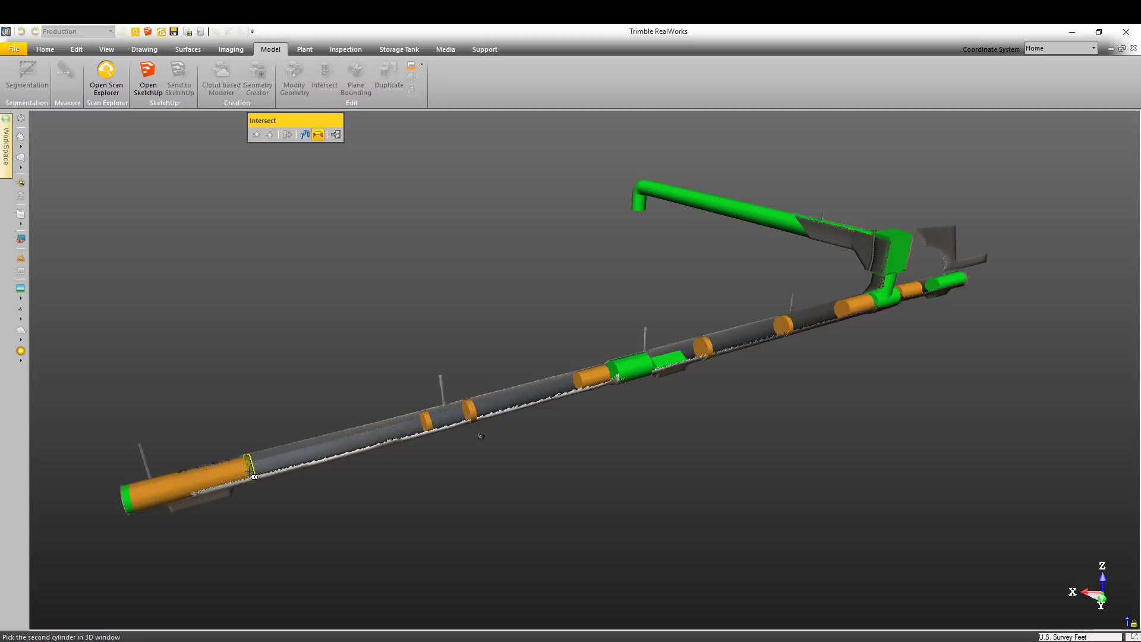
left_click(431, 422)
left_click(472, 413)
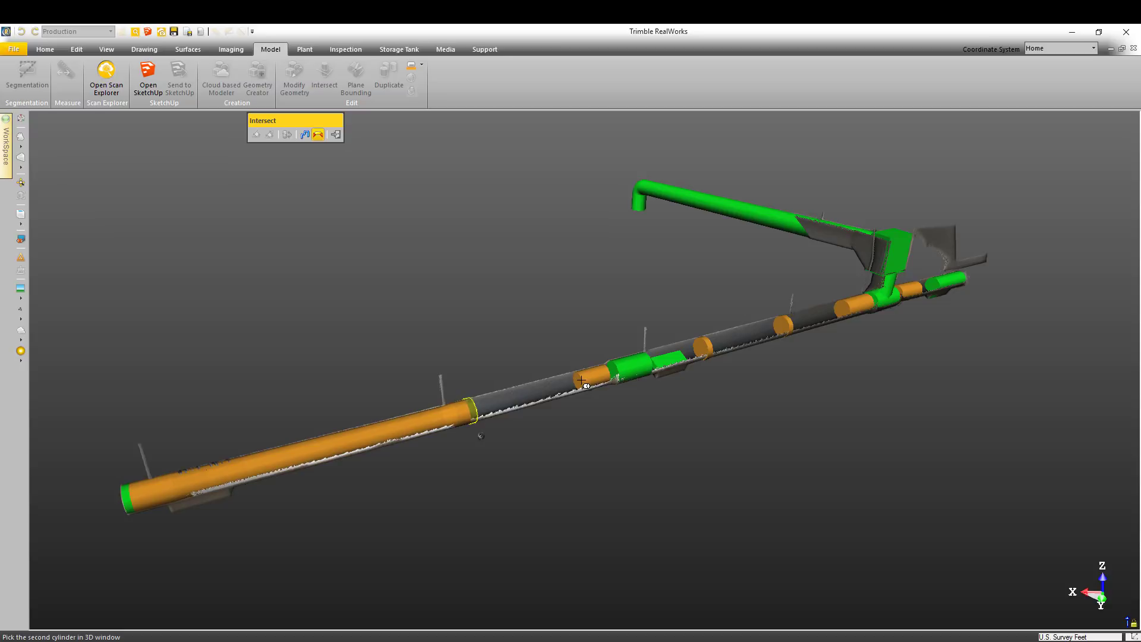
left_click(581, 380)
Continue the cylinder connection through the wide green cylinder to the next orange cylinder along the duct
scroll(618, 372, "up", 6)
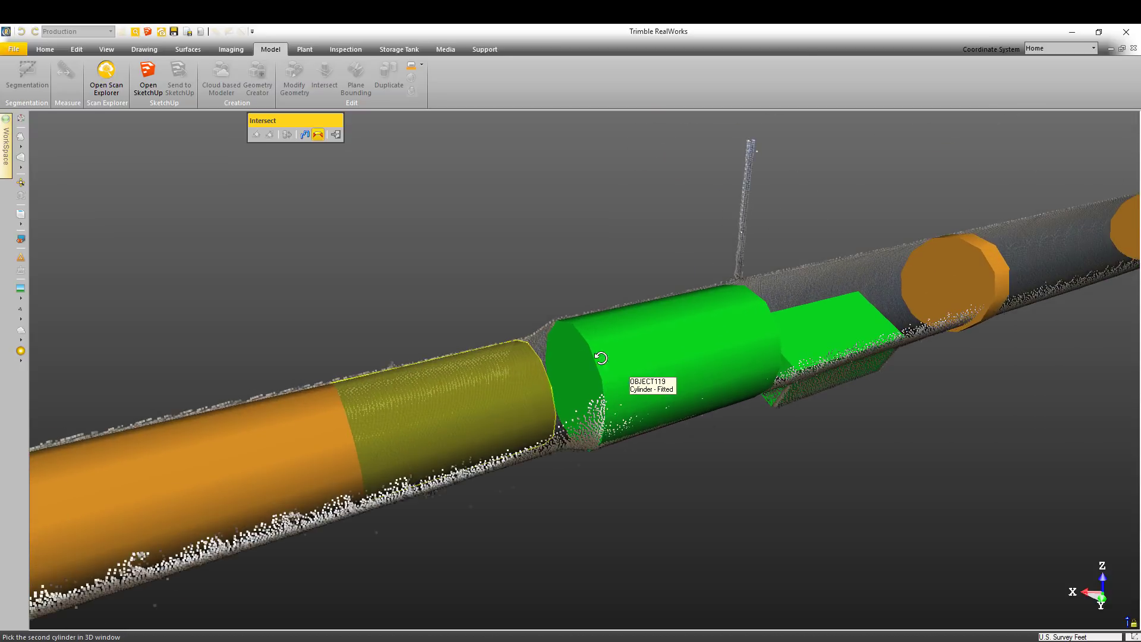
left_click_drag(600, 357, 556, 345)
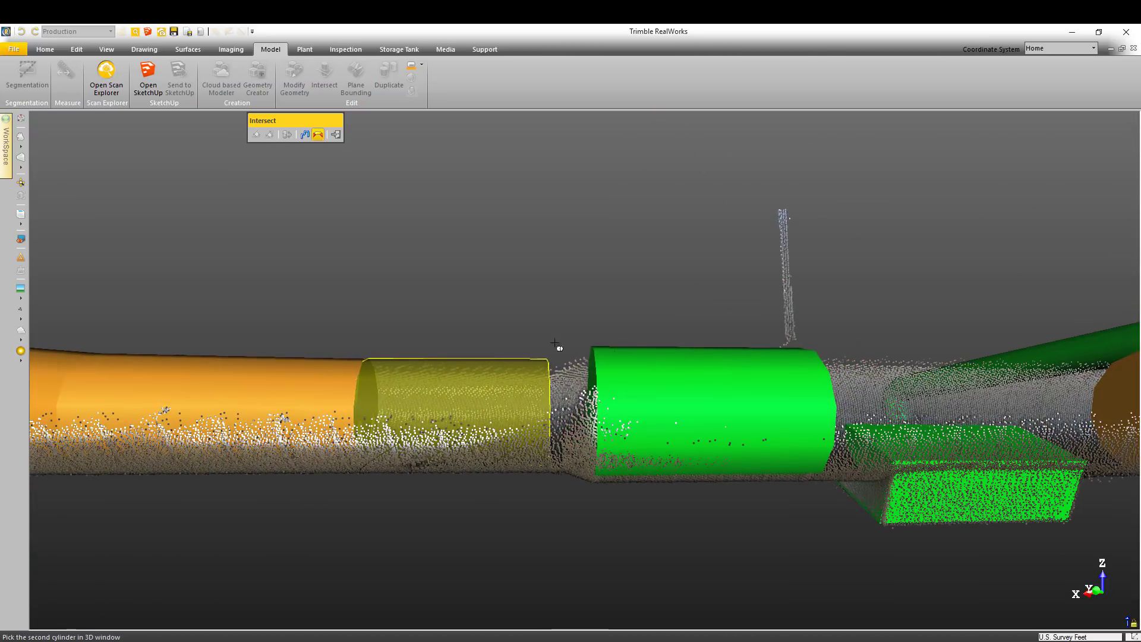
left_click(610, 376)
scroll(627, 394, "down", 5)
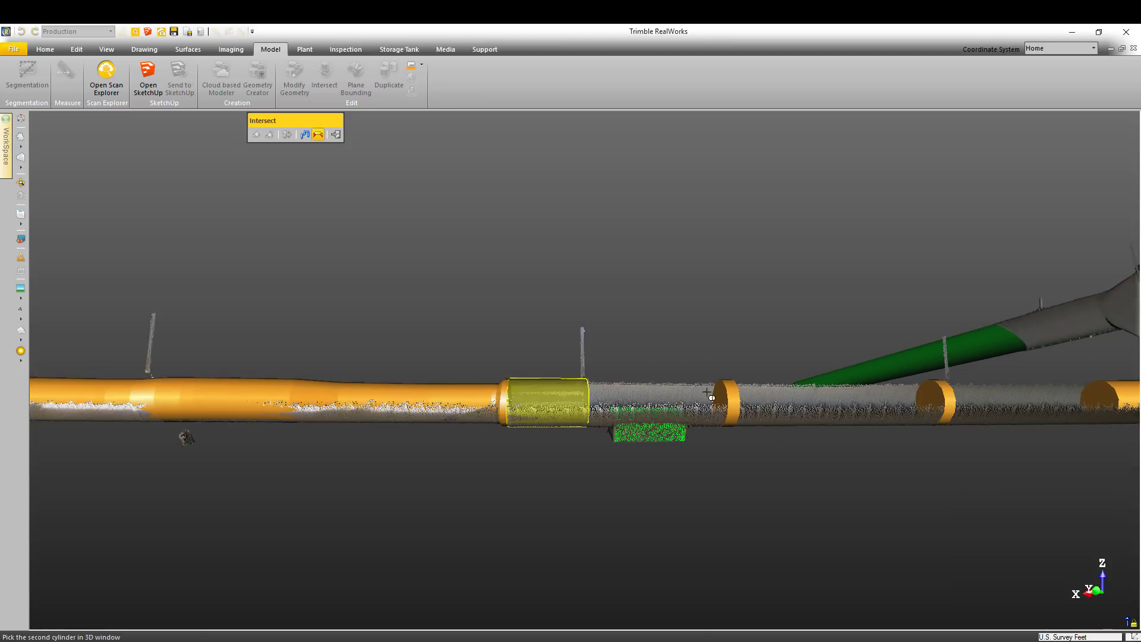
left_click(735, 395)
left_click_drag(734, 395, 830, 392)
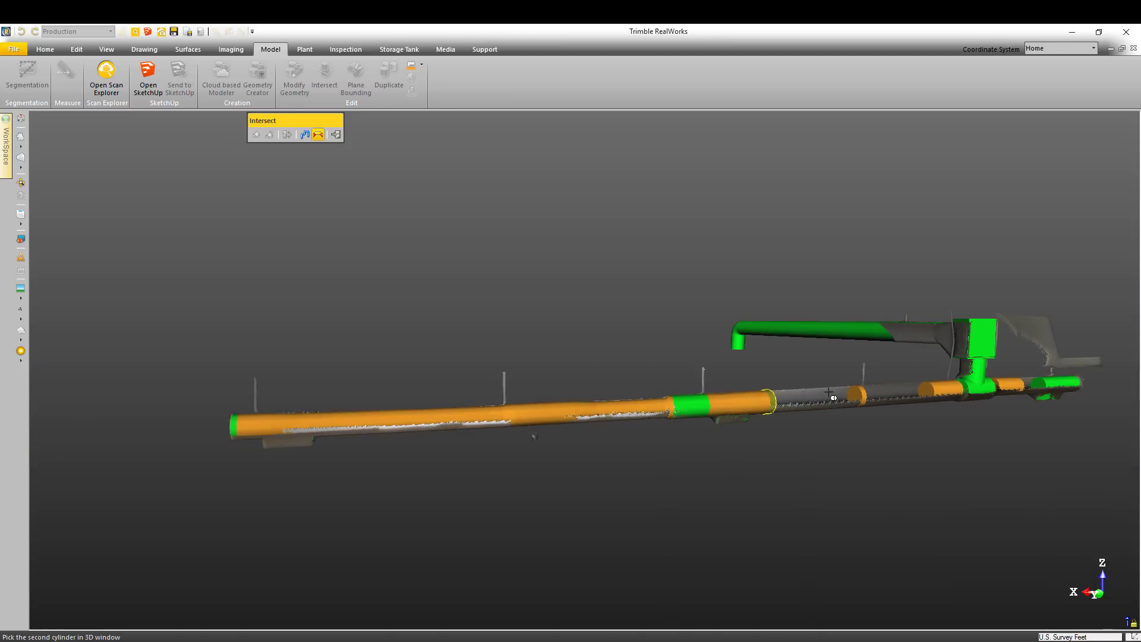
middle_click_drag(829, 392, 522, 400)
scroll(548, 411, "down", 5)
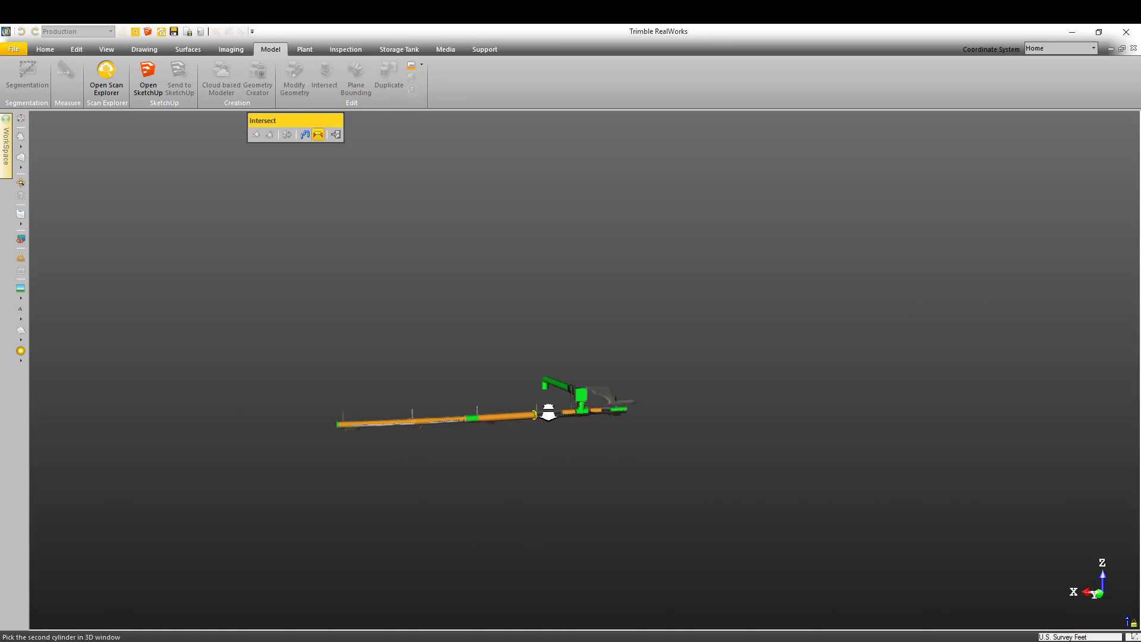
left_click_drag(548, 411, 561, 416)
scroll(564, 413, "up", 5)
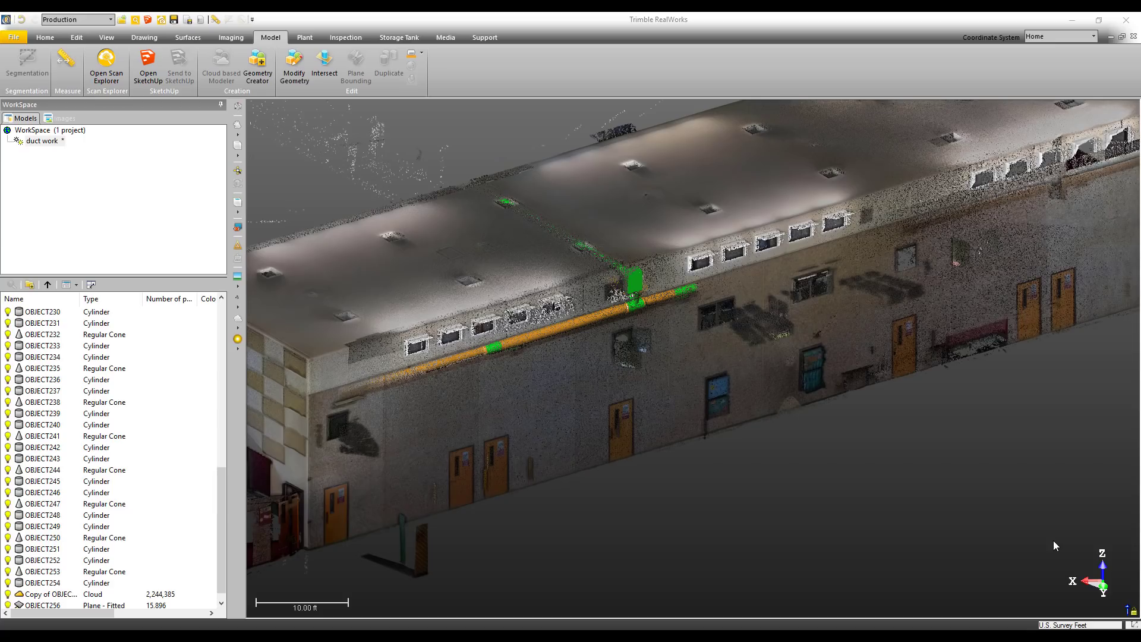
Select the long green fitted cylinder running past the ceiling openings and display only that object
scroll(662, 357, "up", 4)
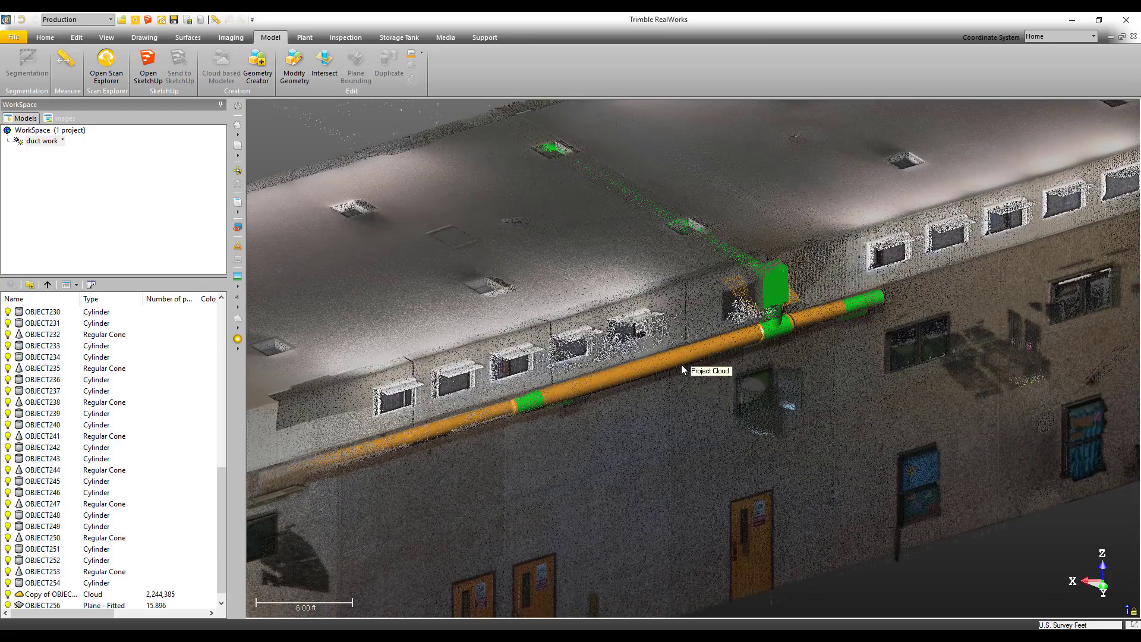
double_click(630, 192)
left_click_drag(767, 273, 801, 268)
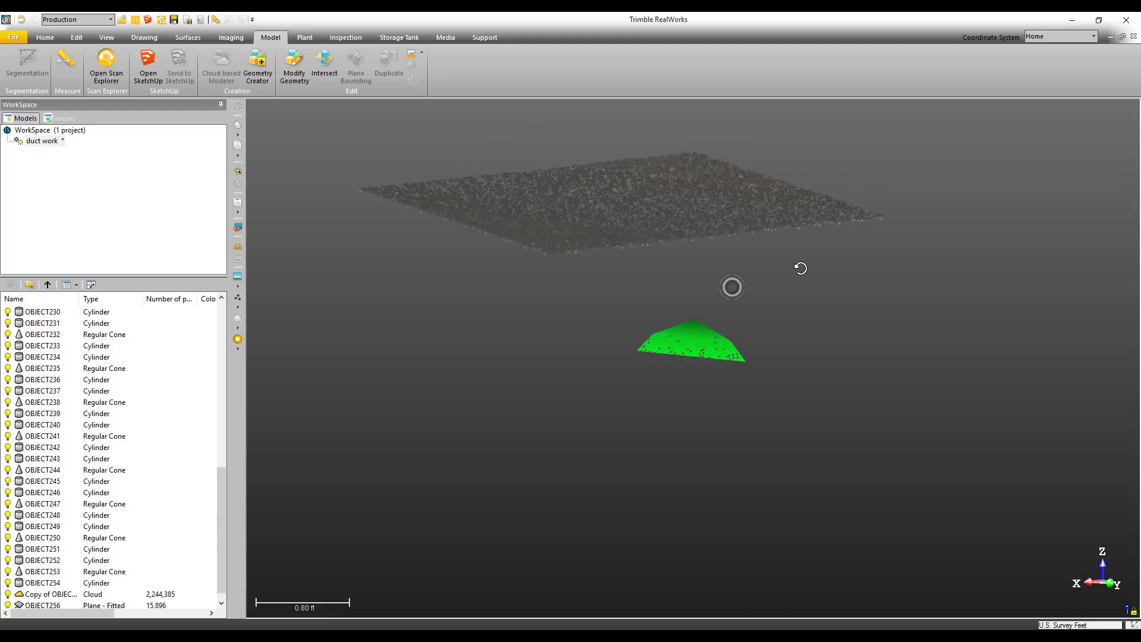
left_click(693, 332)
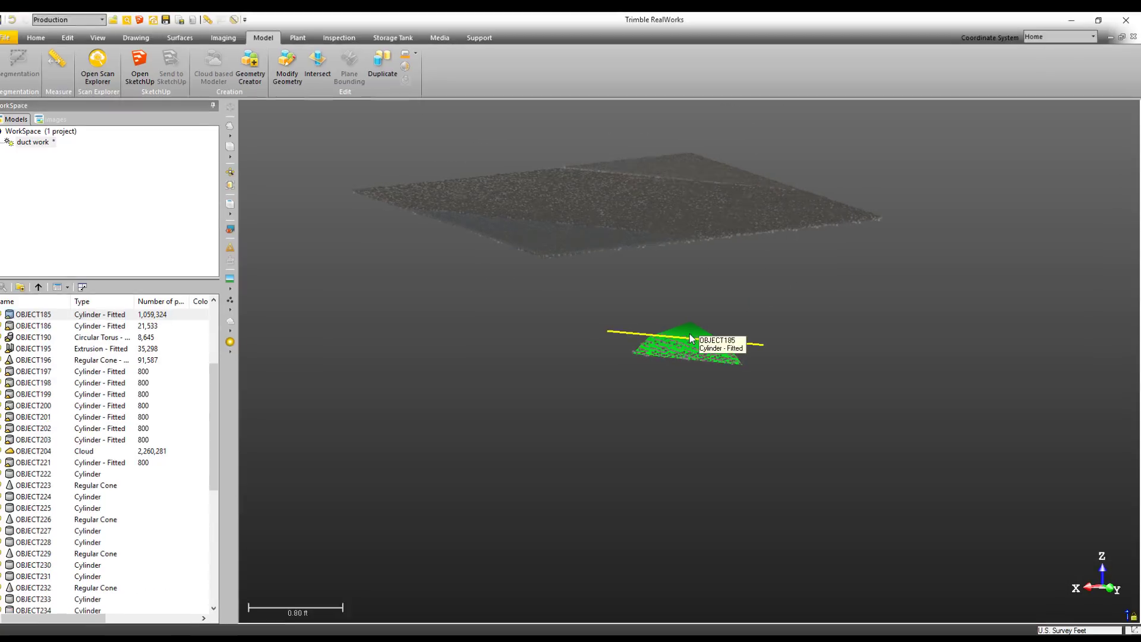
right_click(693, 331)
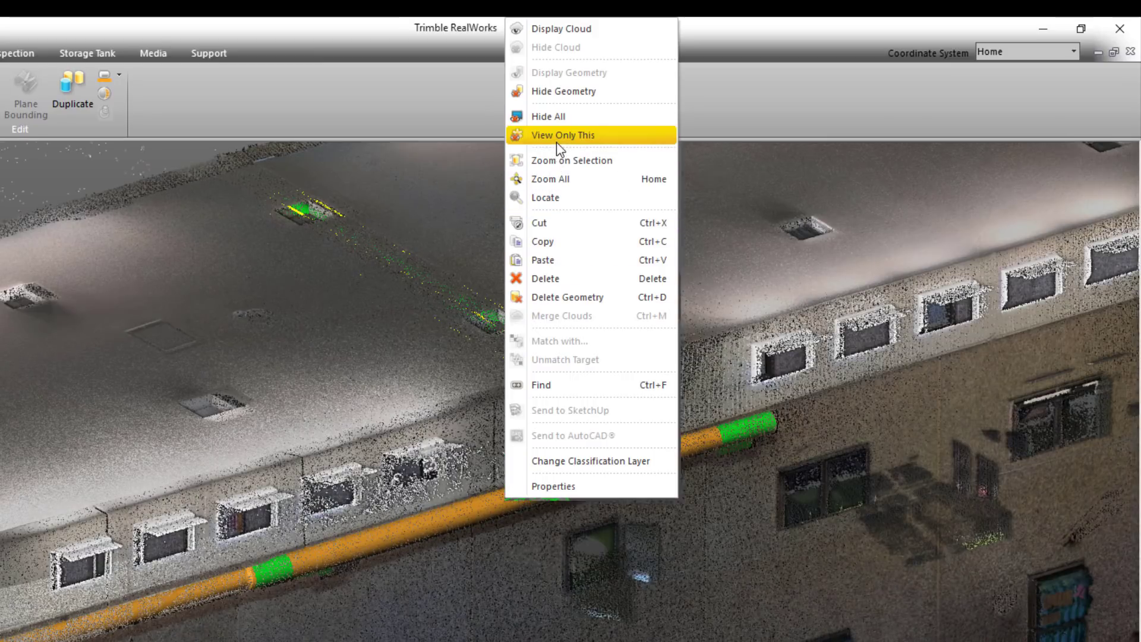
left_click(627, 135)
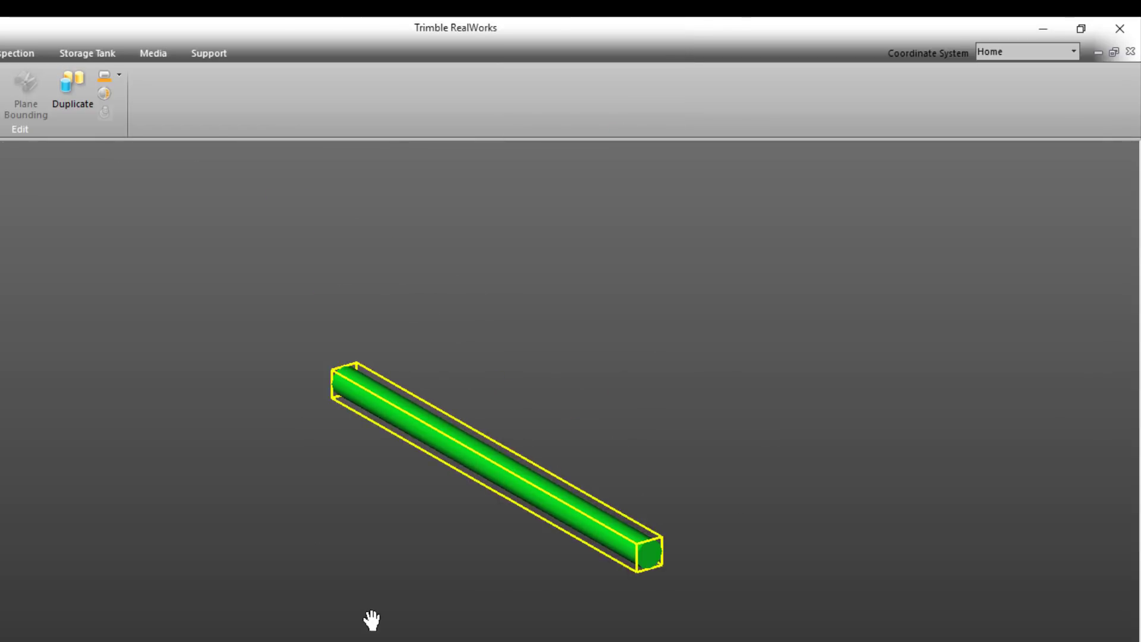
left_click_drag(372, 620, 612, 522)
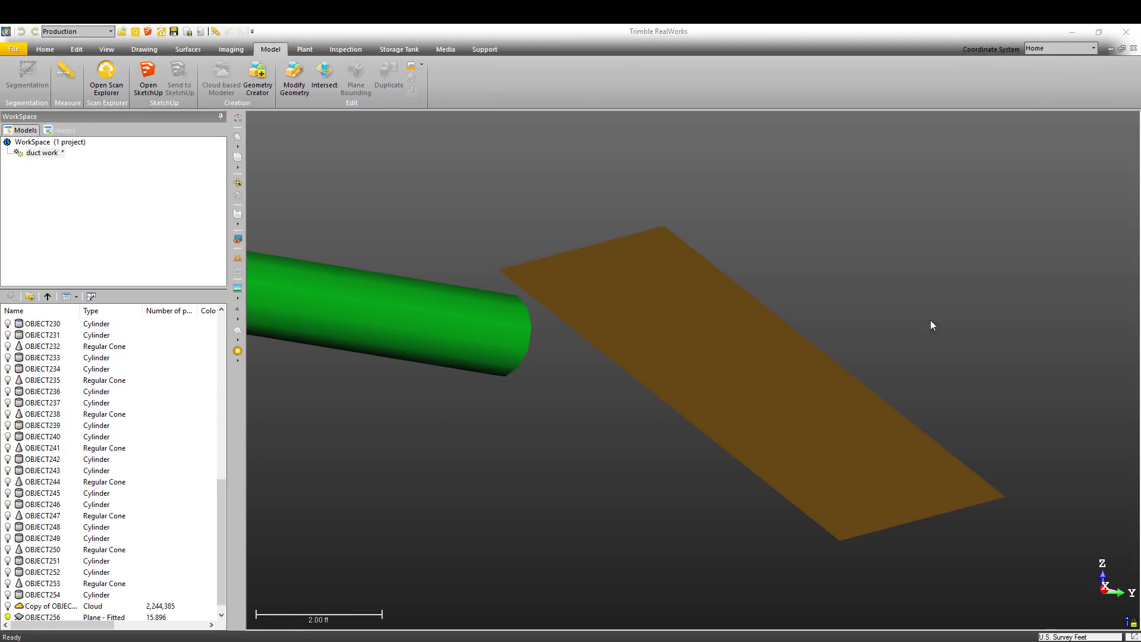
Use Modify Geometry on the green cylinder to stretch its open end toward the inclined brown plane
left_click_drag(471, 375, 560, 362)
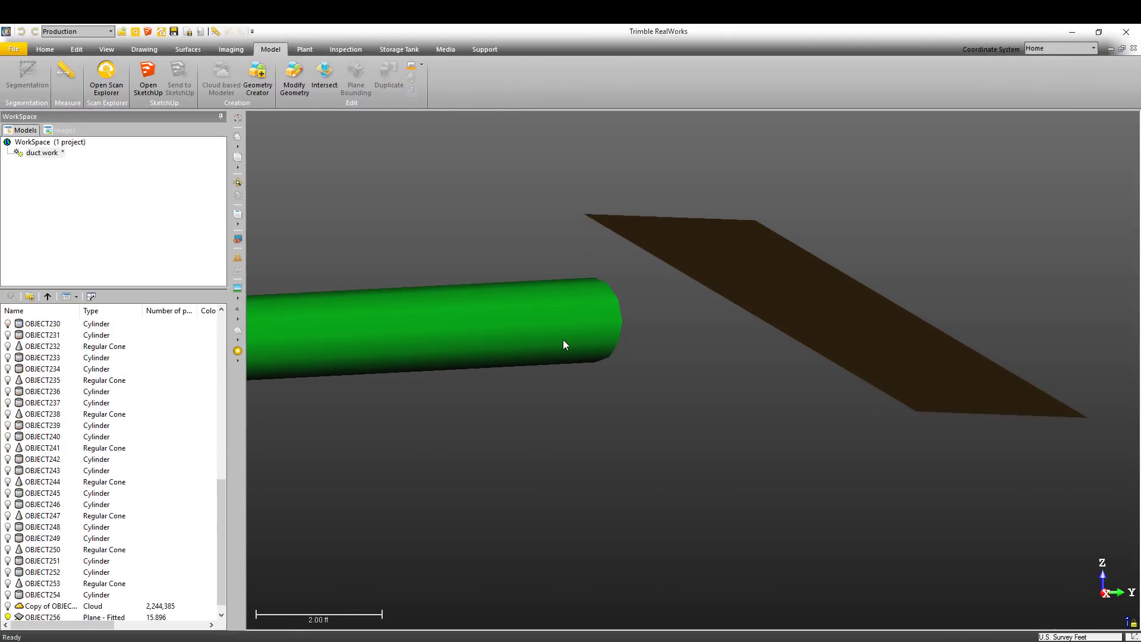
left_click(294, 76)
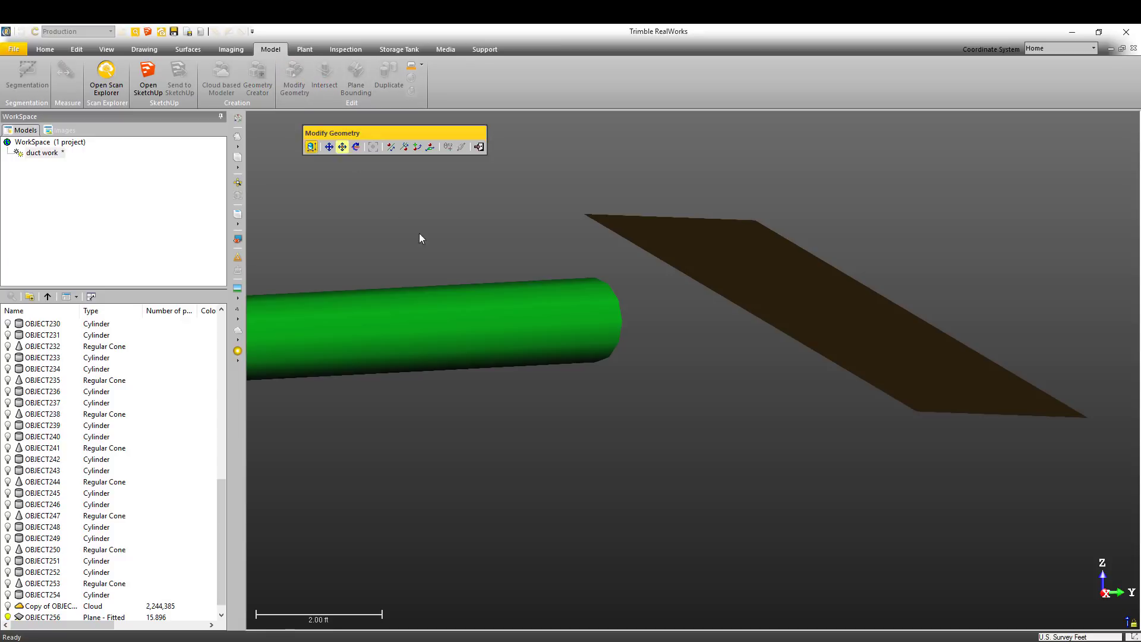
left_click(552, 321)
left_click_drag(605, 326, 813, 355)
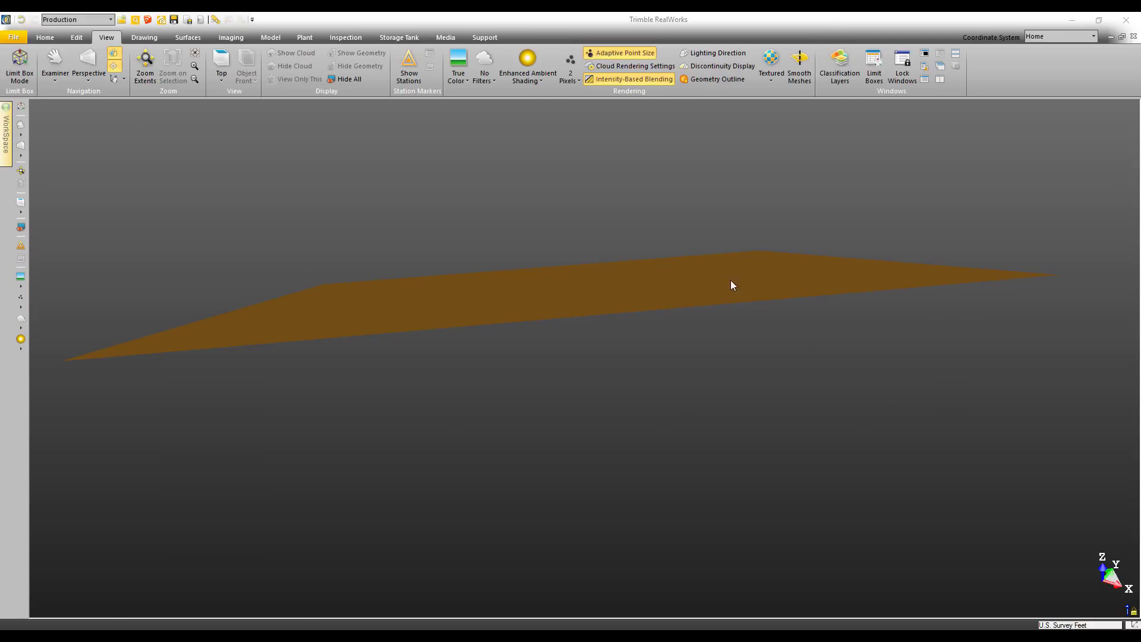
Turn on Geometry Outline and inspect the brown plane from an edge-on angle
mouse_move(670, 276)
left_mouse_down()
mouse_move(769, 293)
mouse_move(675, 279)
left_mouse_up()
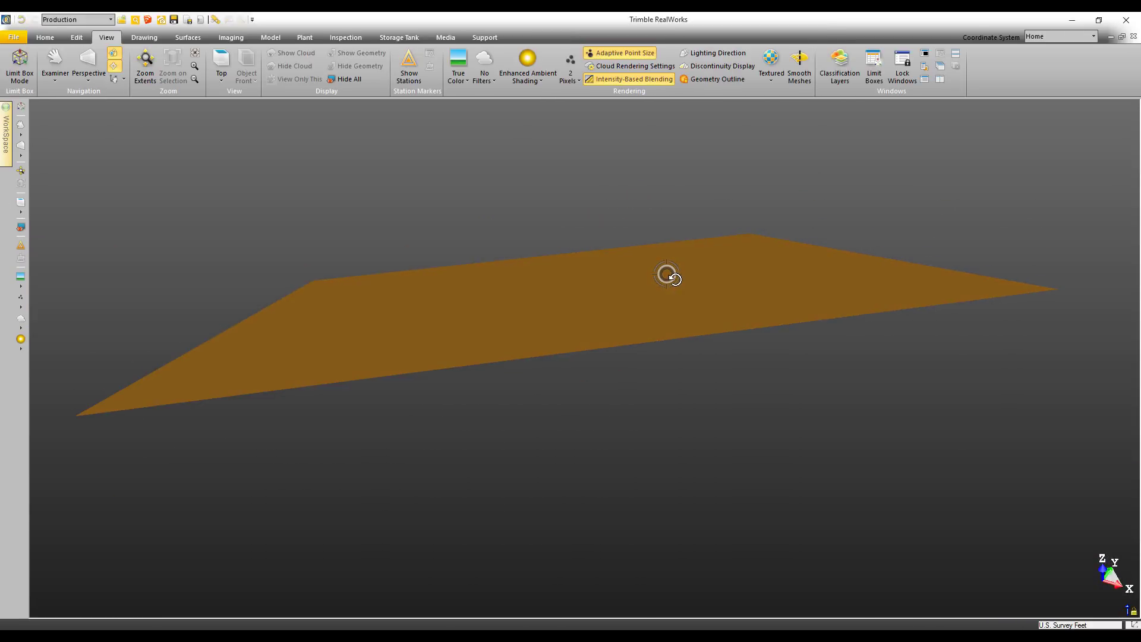
left_click_drag(523, 340, 533, 321)
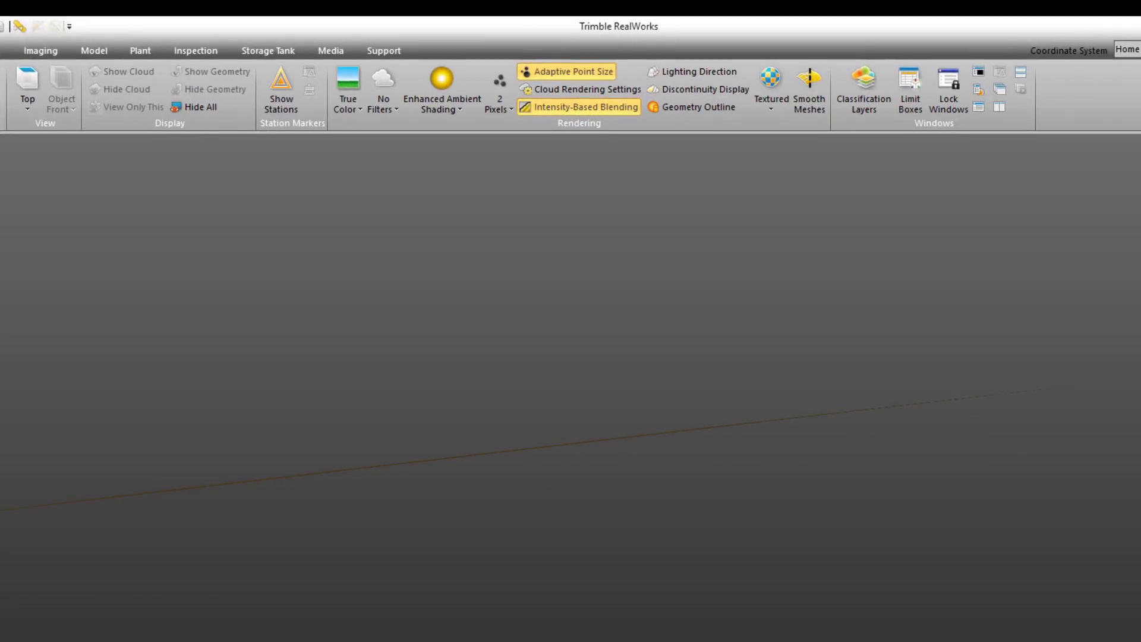
left_click(721, 107)
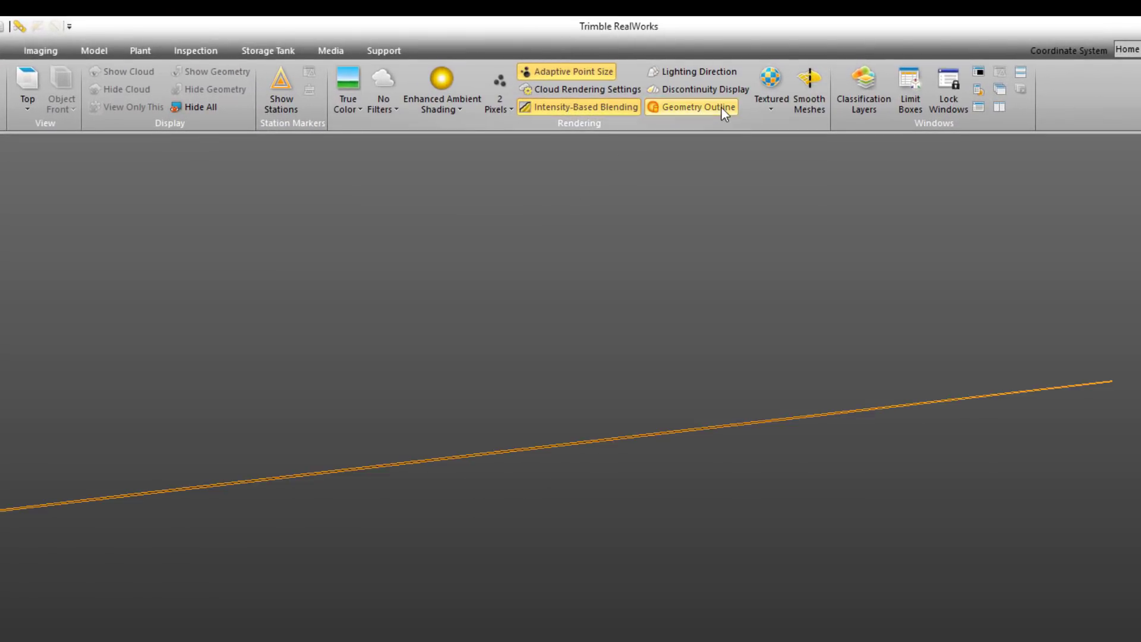
left_click_drag(660, 426, 734, 373)
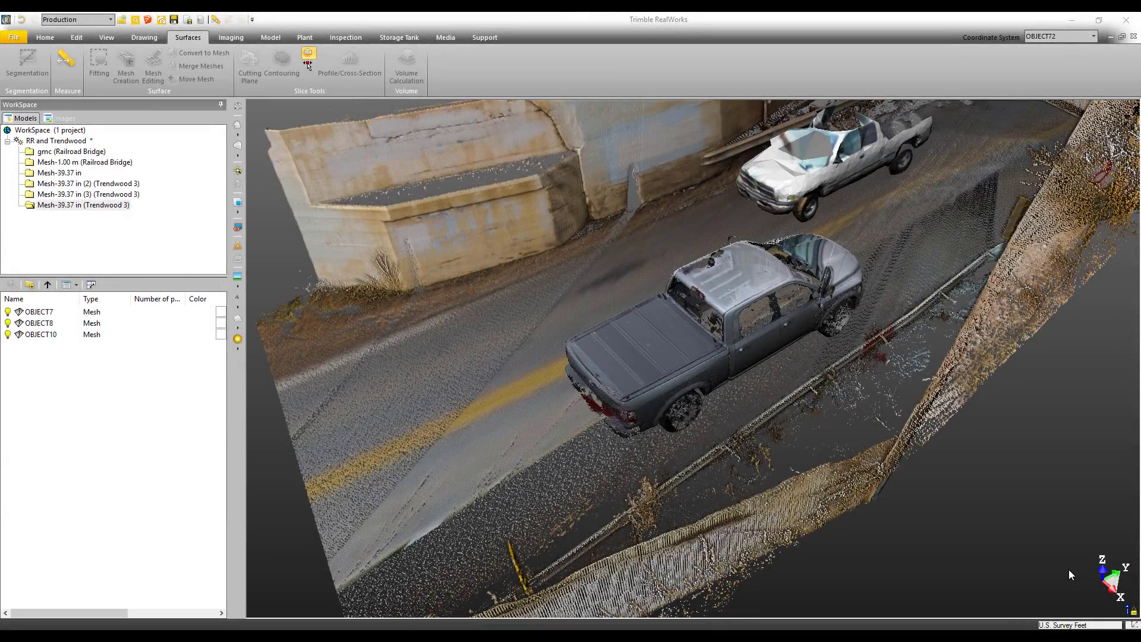
Select the meshes OBJECT7, OBJECT8 and OBJECT10 and use Move Mesh to reposition the dark pickup on the road
left_click_drag(784, 403, 795, 390)
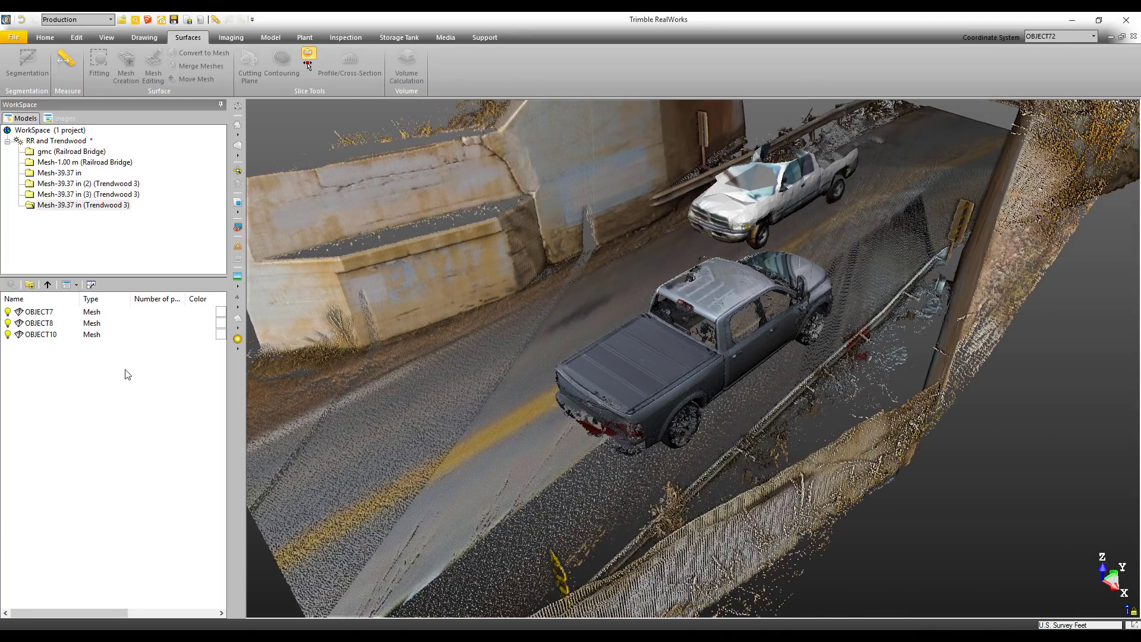
left_click_drag(37, 355, 35, 309)
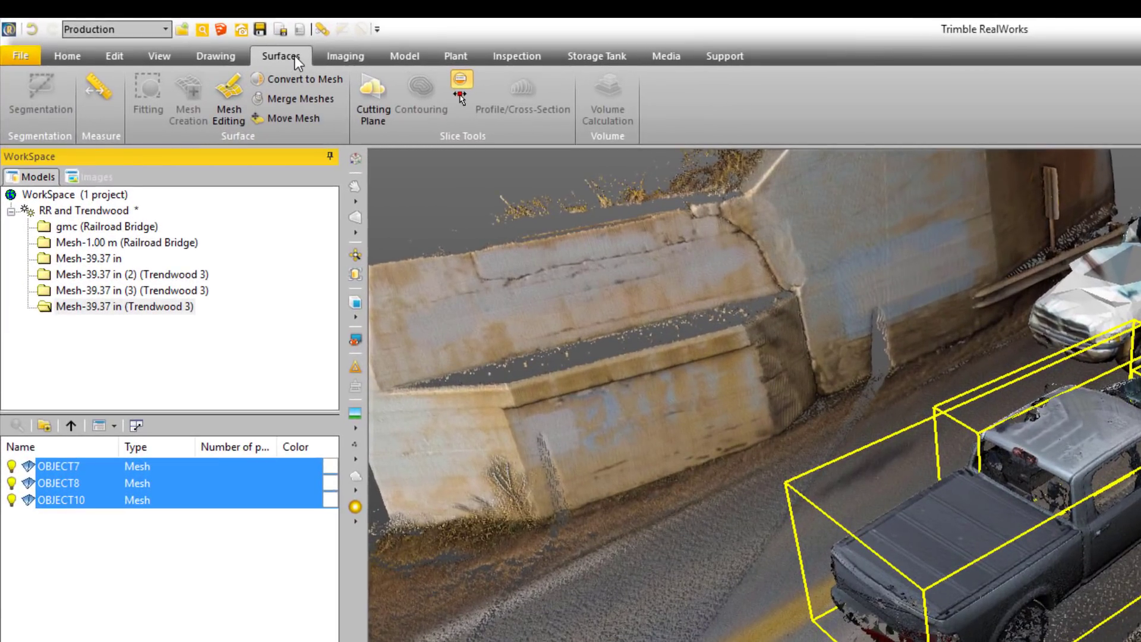
left_click(286, 122)
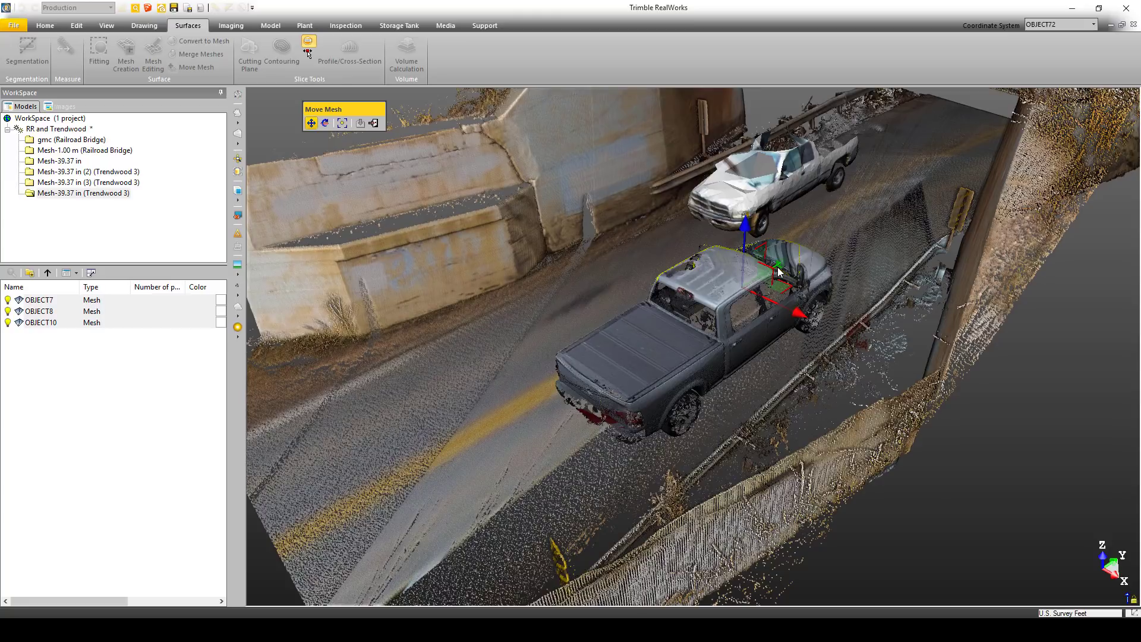
left_click_drag(780, 271, 983, 578)
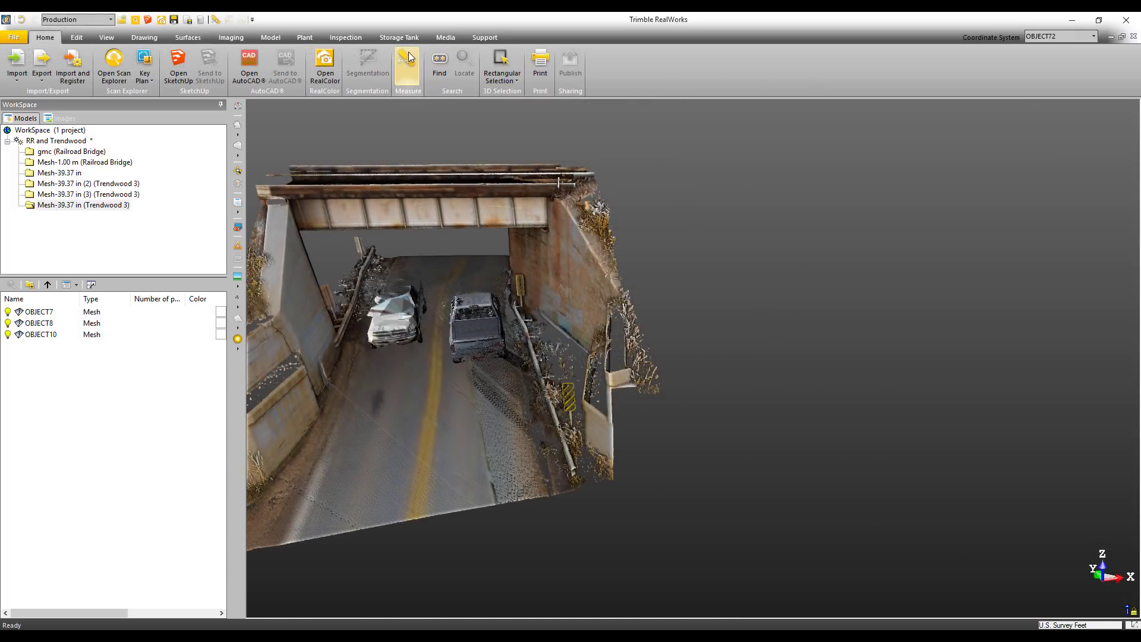
Measure the vertical clearance from the lower edge of the bridge girder to the dark pickup beneath it
left_click(409, 59)
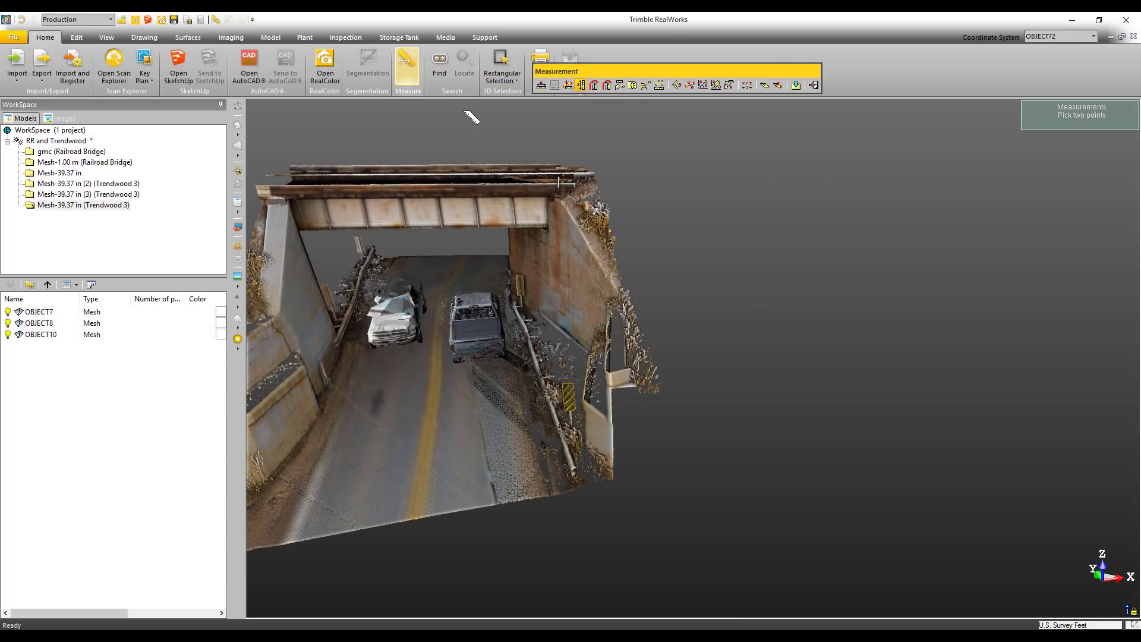
left_click(472, 228)
scroll(475, 220, "up", 5)
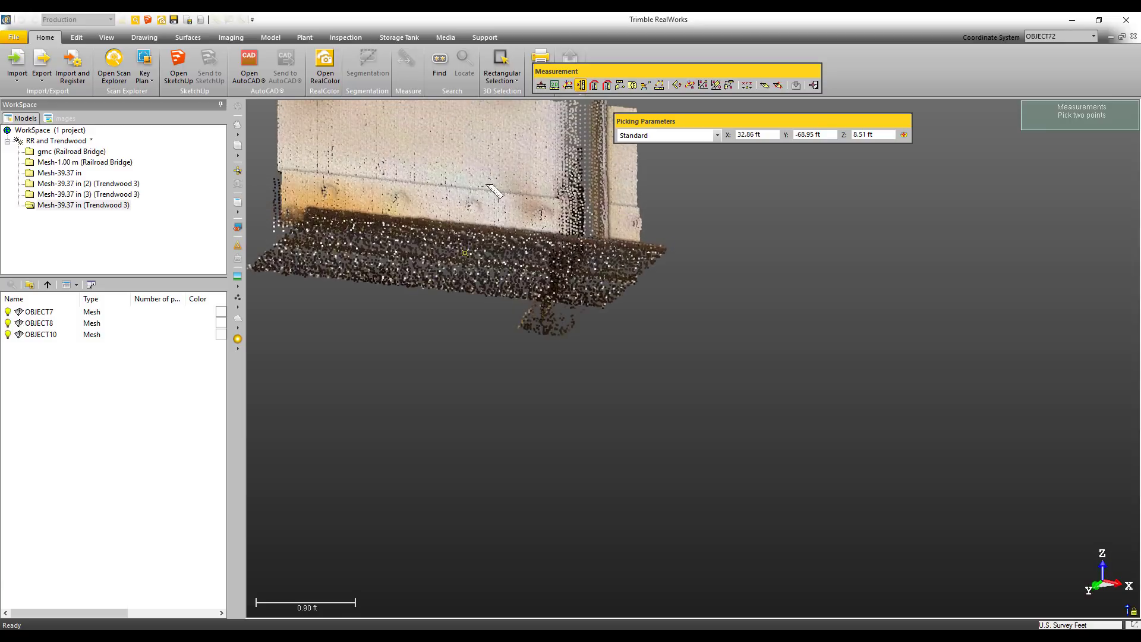
scroll(477, 248, "down", 5)
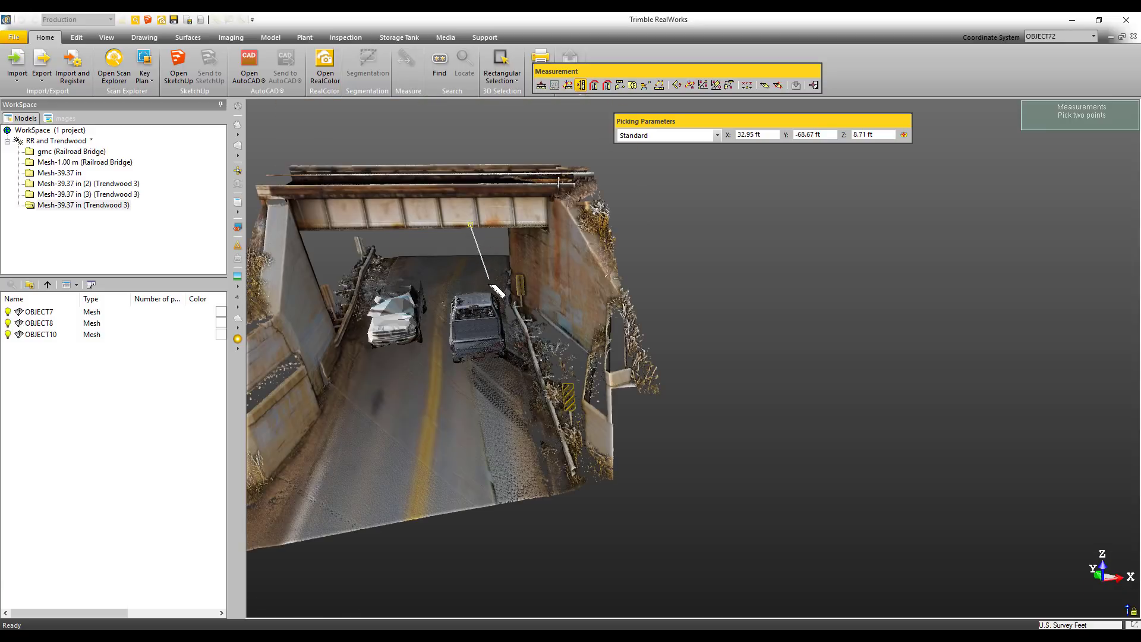
left_click(481, 300)
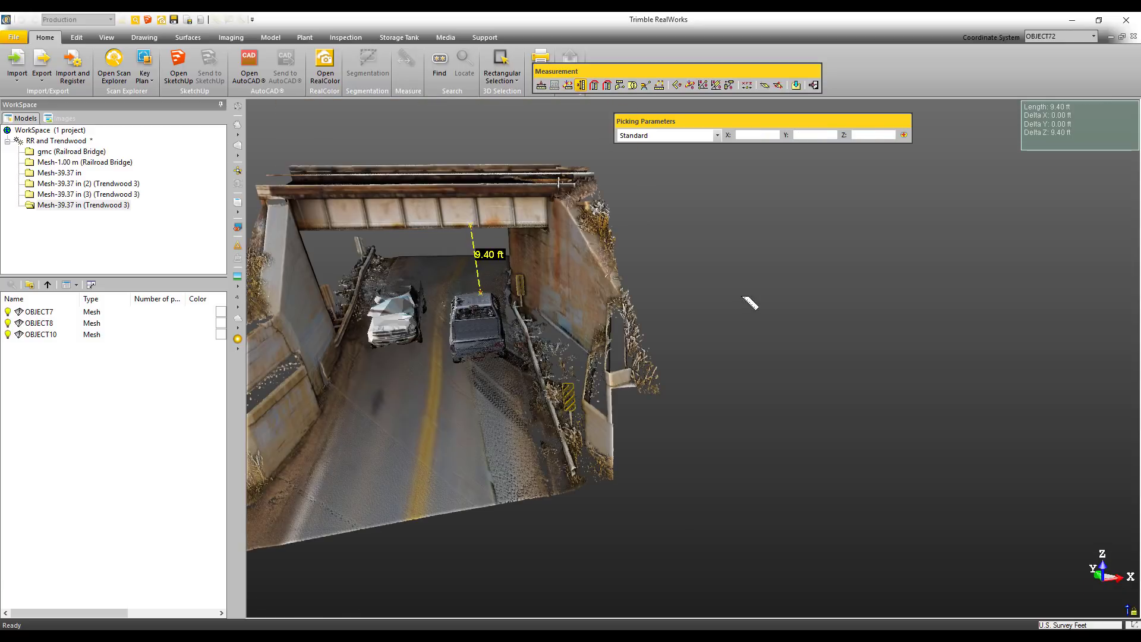